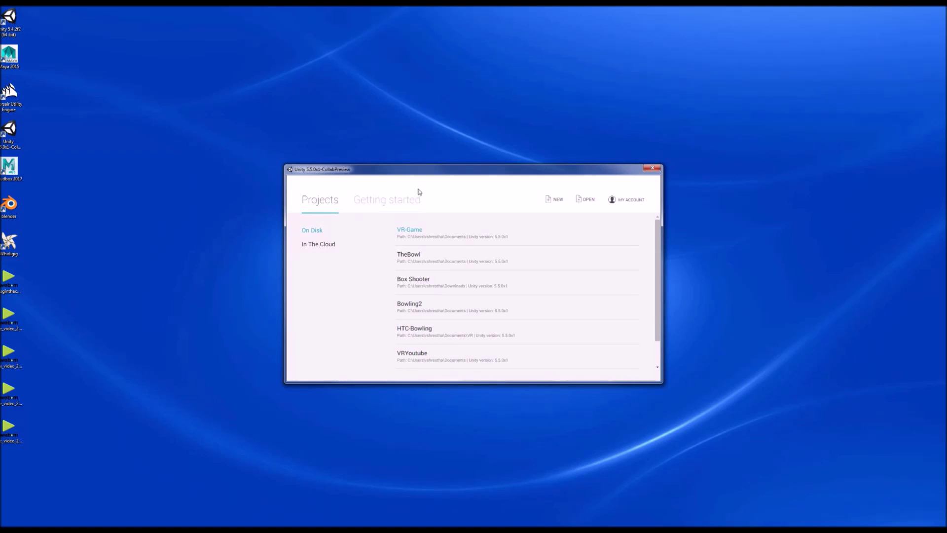
Create a new 3D project named Teleportation
{"action": "left_click", "coordinate": [554, 199]}
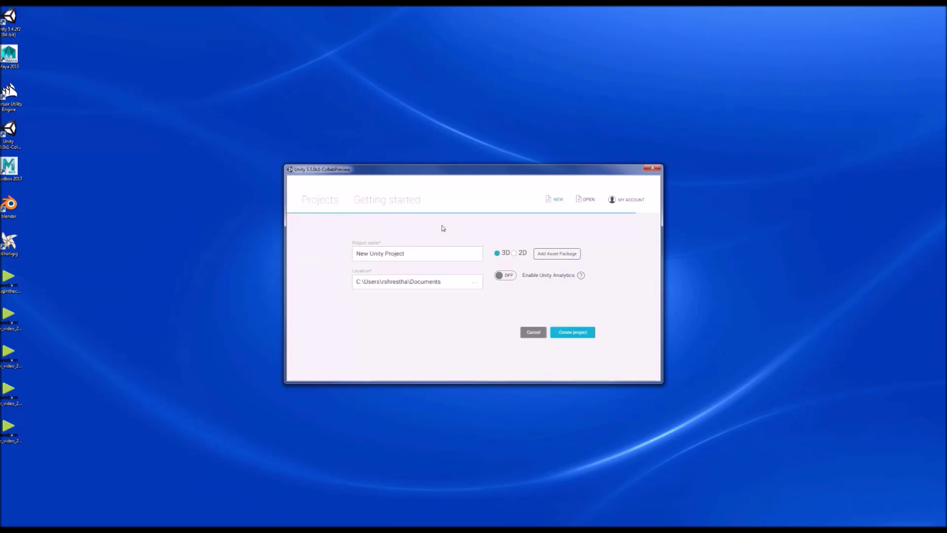
{"action": "triple_click", "coordinate": [440, 255]}
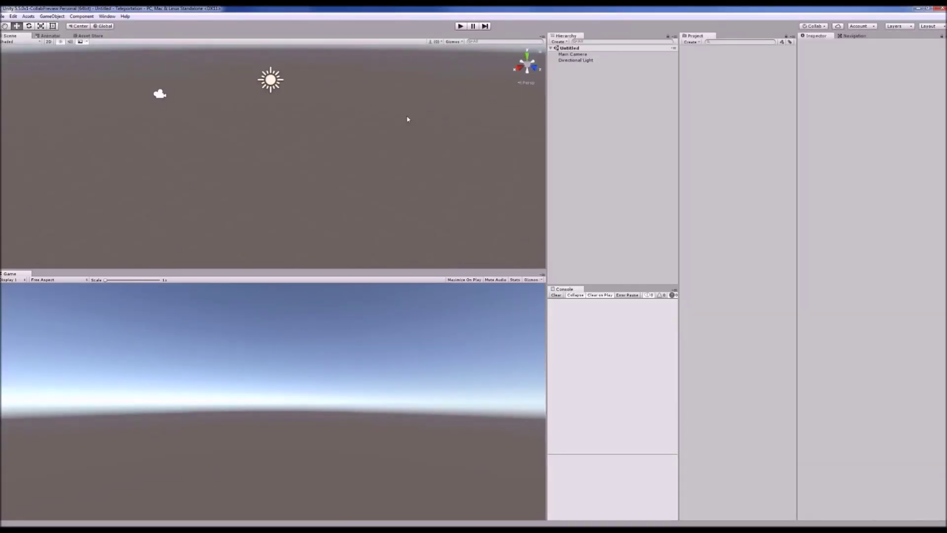
Search the Asset Store for "Steam Vr Plugin"
{"action": "left_click", "coordinate": [90, 36]}
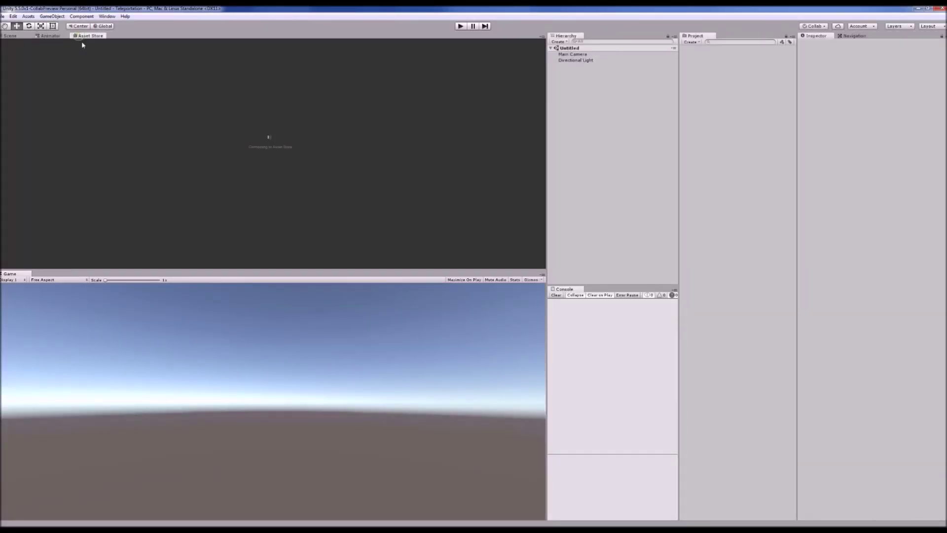
{"action": "left_click", "coordinate": [133, 62]}
{"action": "type", "text": "Steam Vr Plugin"}
{"action": "key", "text": "Return"}
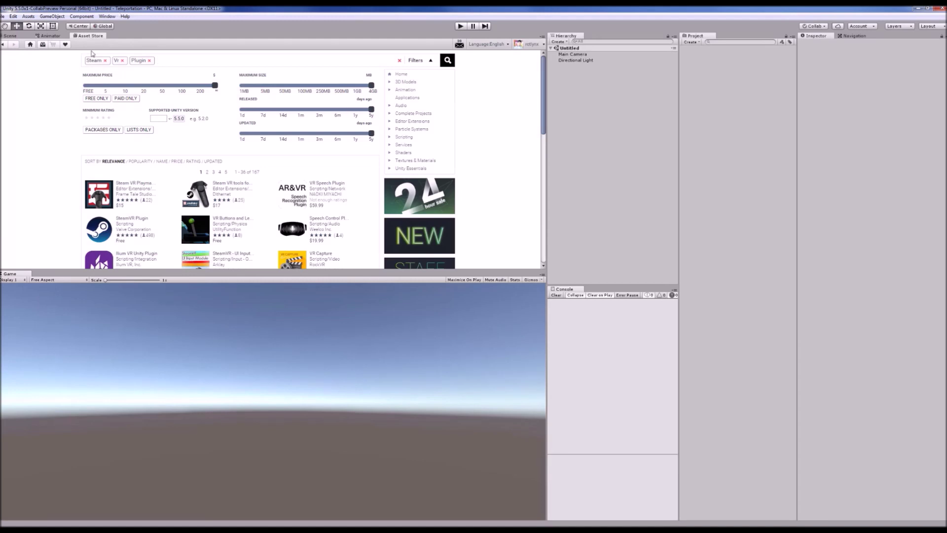
Import the full package of Valve Corporation's free SteamVR Plugin into the project
{"action": "left_click", "coordinate": [133, 219]}
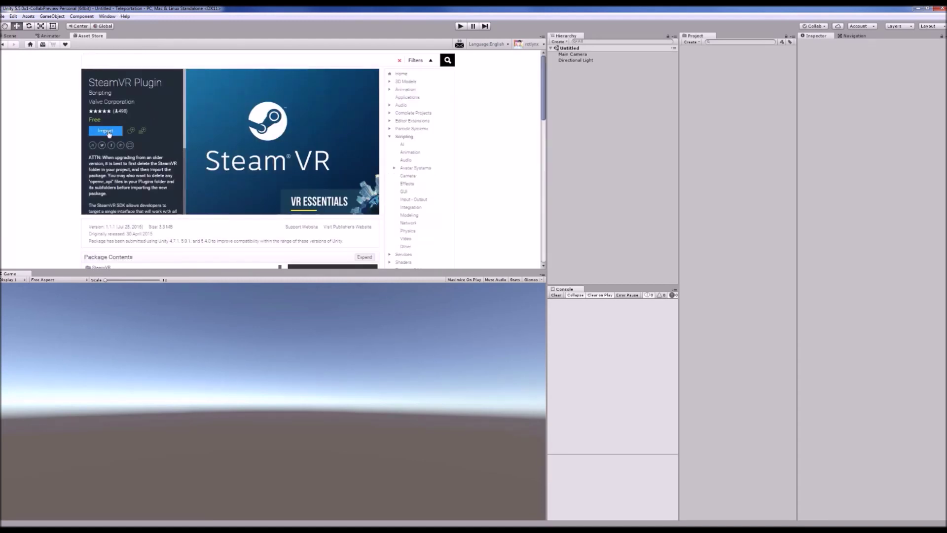
{"action": "left_click", "coordinate": [108, 132]}
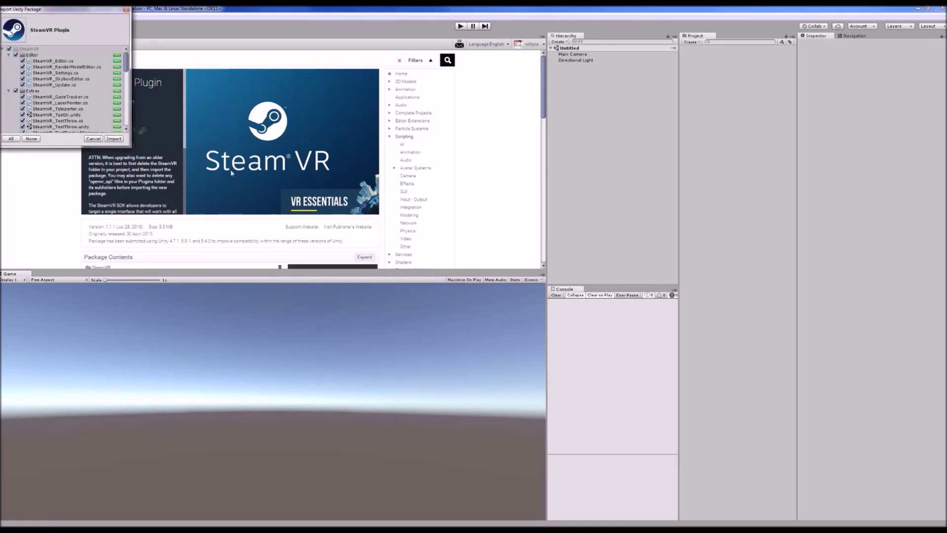
{"action": "left_click", "coordinate": [113, 138]}
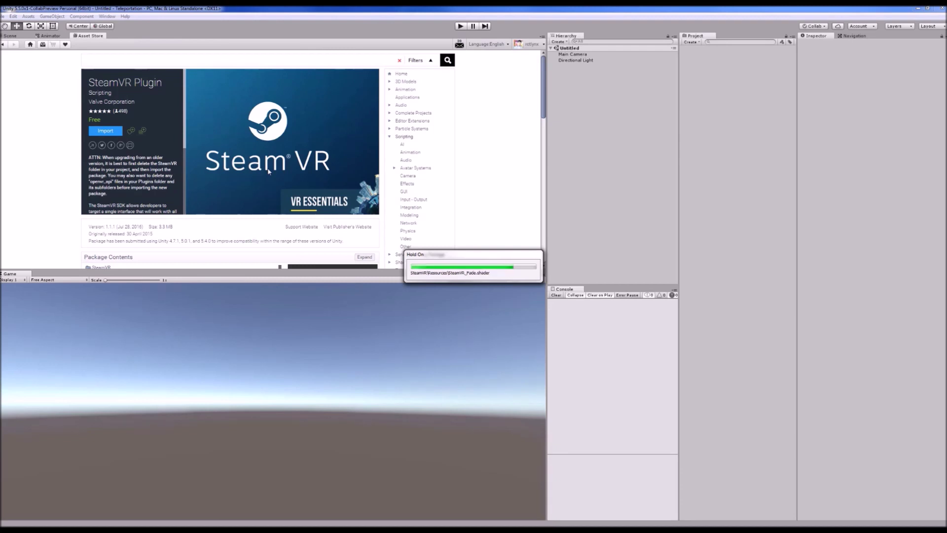
{"action": "left_click", "coordinate": [488, 297]}
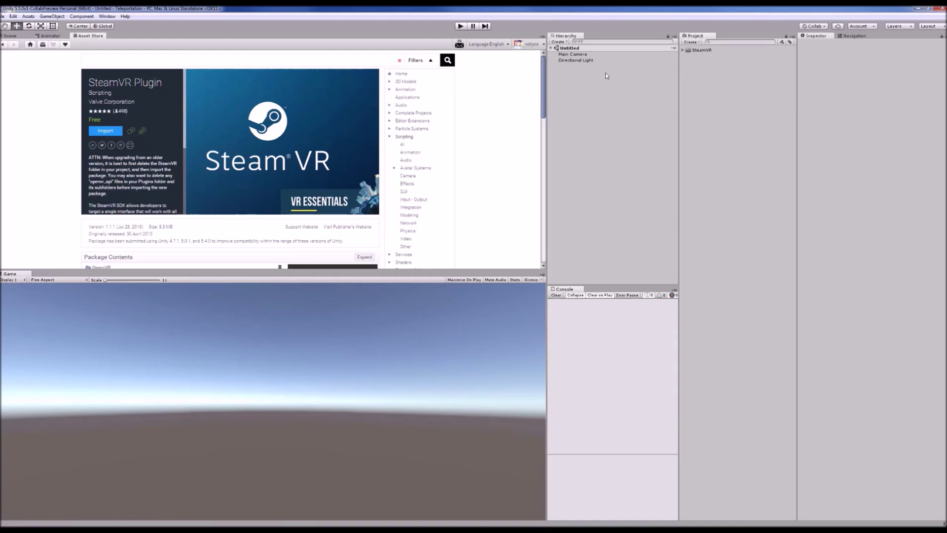
Expand the imported SteamVR folder and accept all recommended SteamVR project settings
{"action": "left_click", "coordinate": [691, 50]}
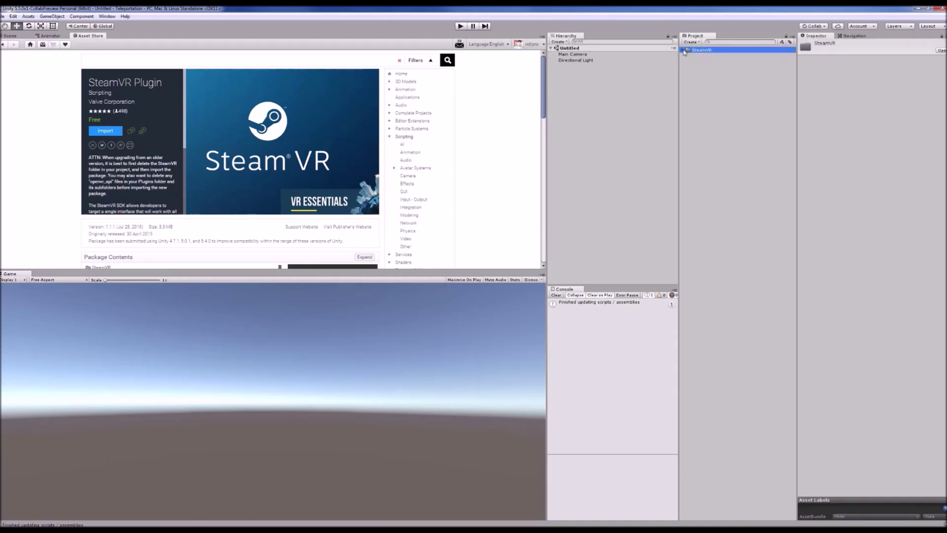
{"action": "left_click", "coordinate": [683, 50]}
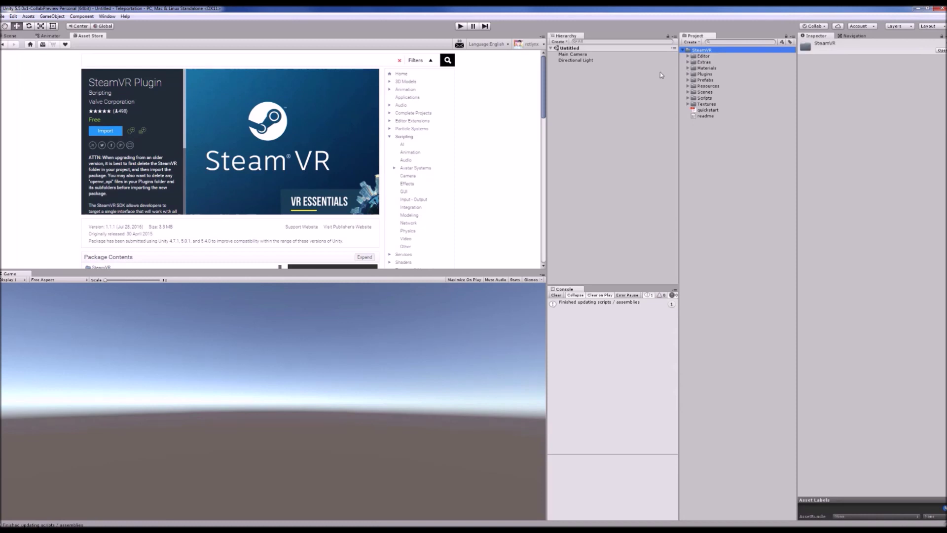
{"action": "left_click", "coordinate": [585, 55]}
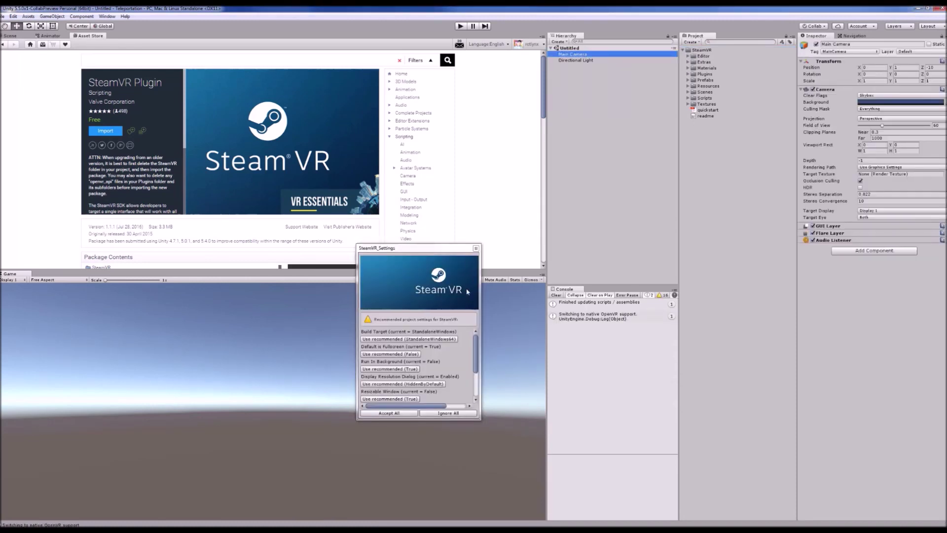
{"action": "left_click", "coordinate": [397, 413]}
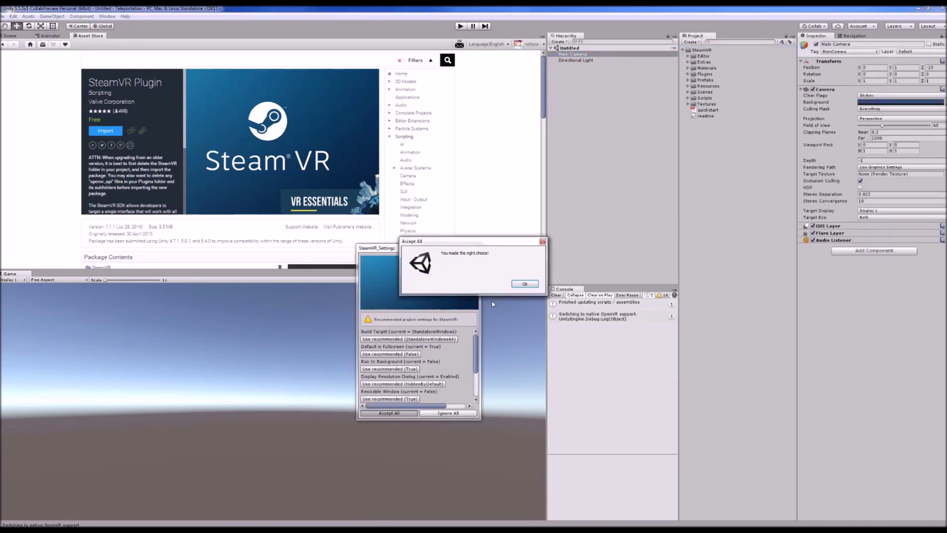
{"action": "left_click", "coordinate": [520, 285]}
Replace the scene's Main Camera with the [CameraRig] prefab from the SteamVR Prefabs folder
{"action": "left_click", "coordinate": [609, 56]}
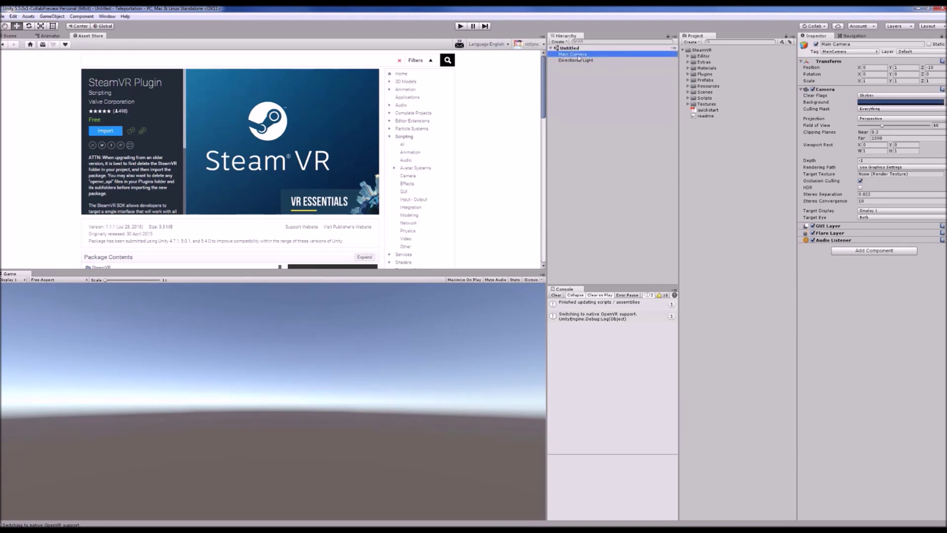
{"action": "key", "text": "Delete"}
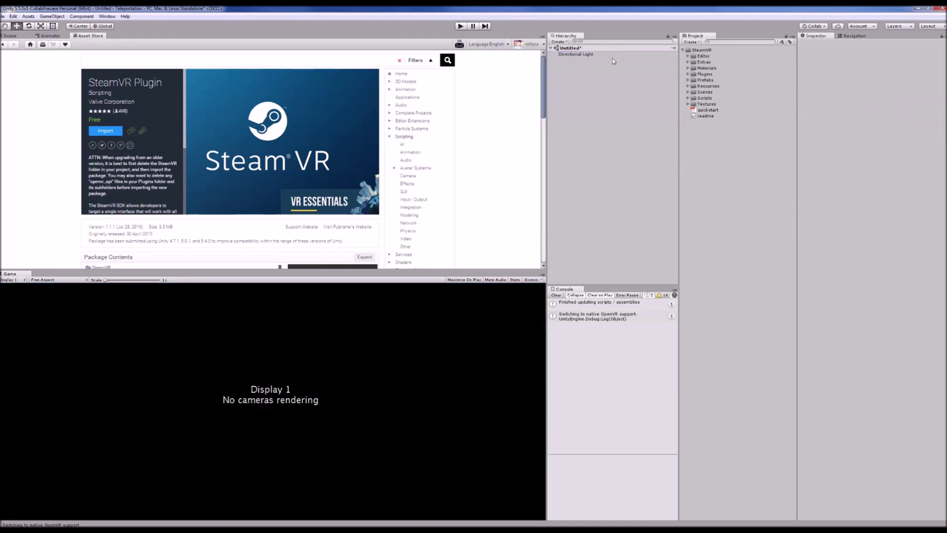
{"action": "left_click", "coordinate": [687, 81]}
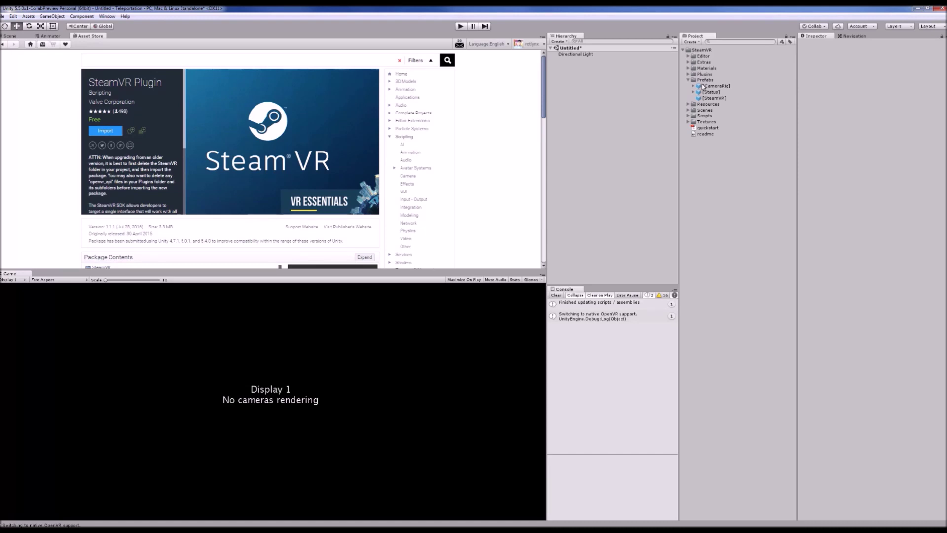
{"action": "left_click_drag", "start_coordinate": [702, 87], "coordinate": [588, 77]}
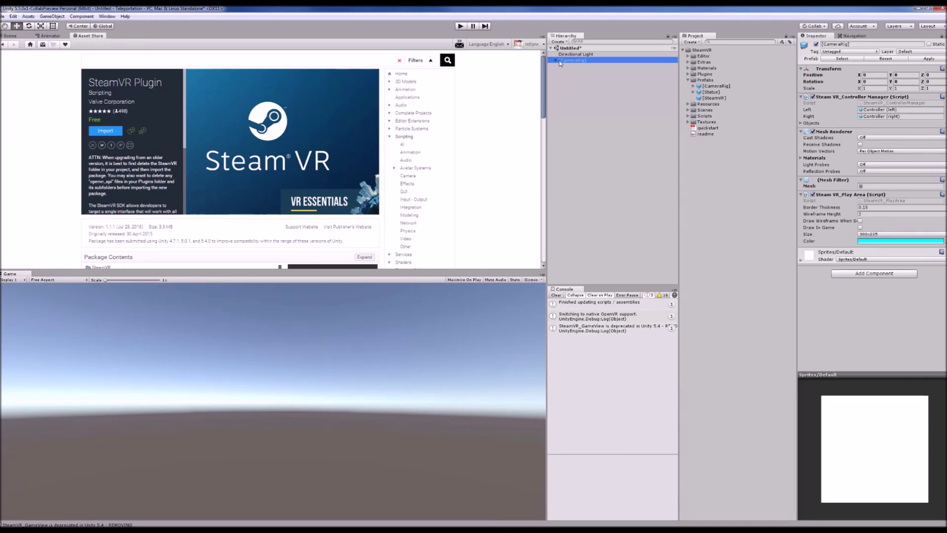
Return to the Scene view and add a 3D cube to the scene
{"action": "left_click", "coordinate": [13, 38]}
{"action": "left_click_drag", "start_coordinate": [329, 157], "coordinate": [503, 148], "text": "alt"}
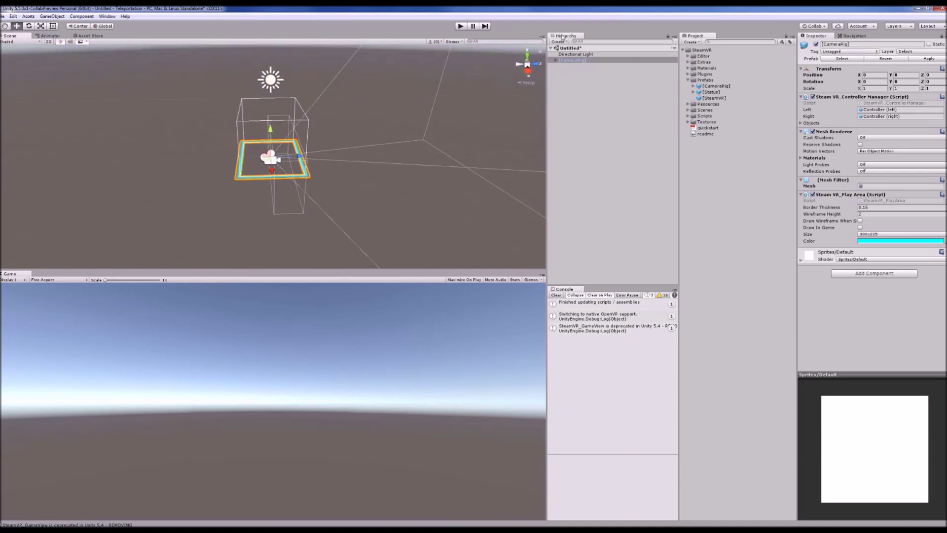
{"action": "left_click", "coordinate": [559, 42]}
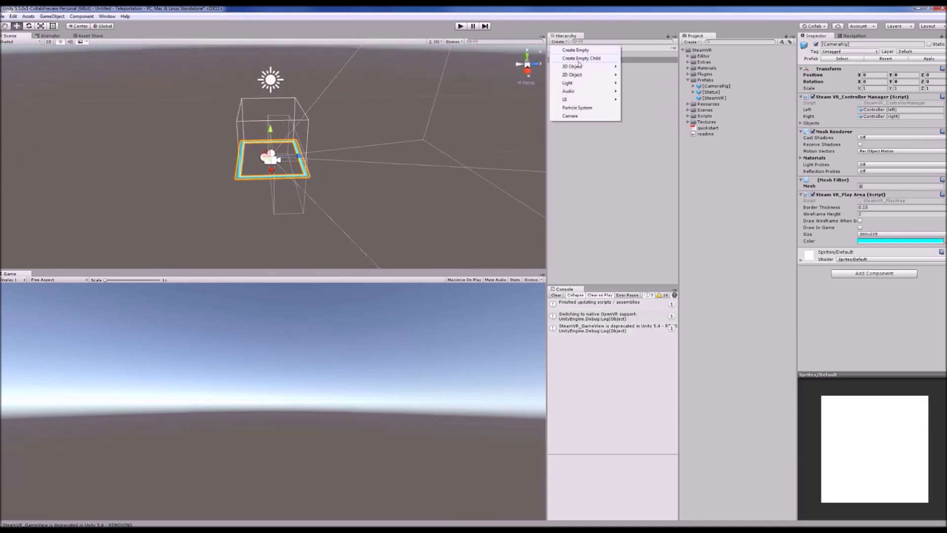
{"action": "mouse_move", "coordinate": [590, 66]}
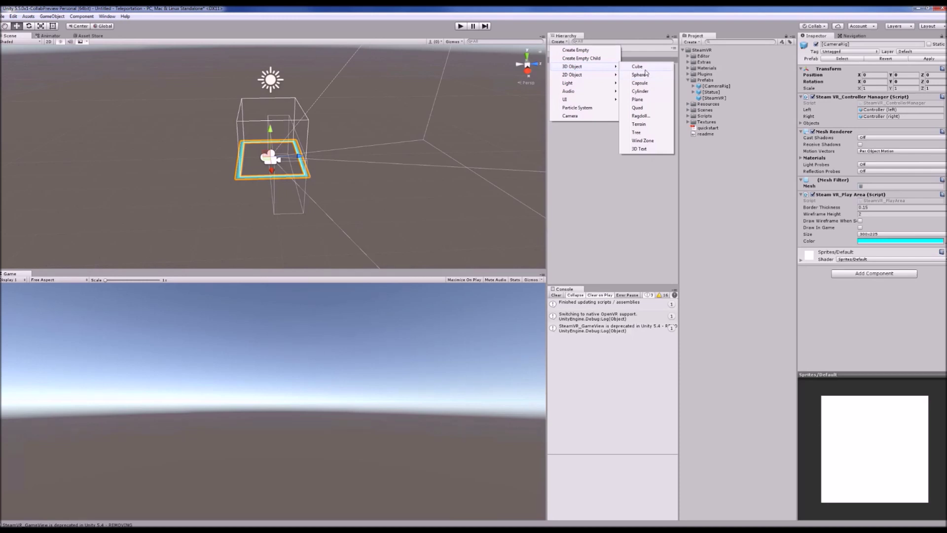
{"action": "left_click", "coordinate": [641, 69]}
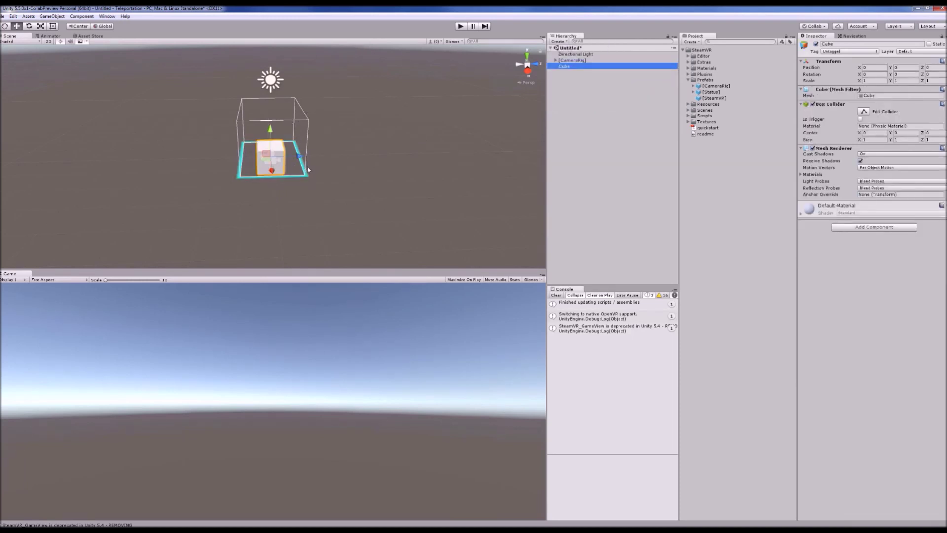
Move the cube to about -1.9 on X and lower it to about -0.42 on Y
{"action": "left_click_drag", "start_coordinate": [272, 170], "coordinate": [271, 156]}
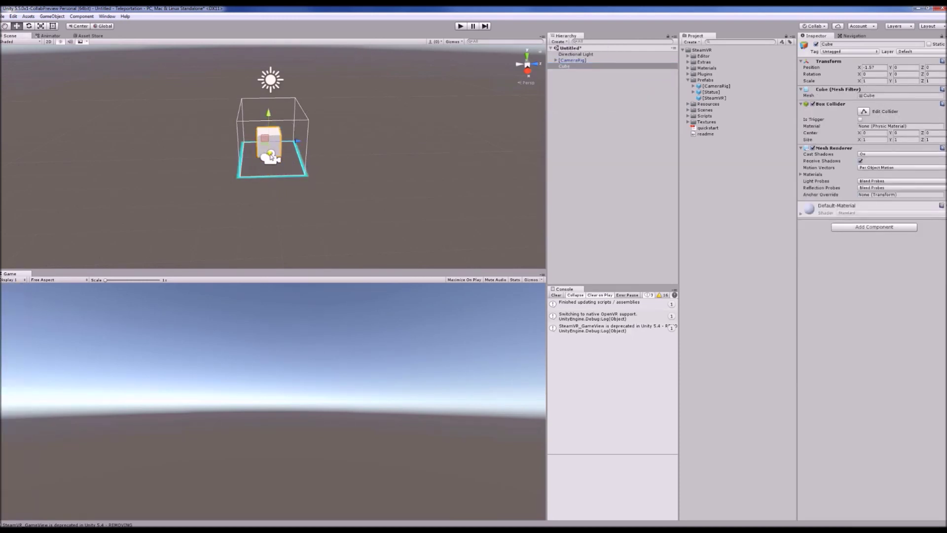
{"action": "left_click_drag", "start_coordinate": [334, 140], "coordinate": [386, 128], "text": "alt"}
{"action": "left_click_drag", "start_coordinate": [229, 135], "coordinate": [230, 148]}
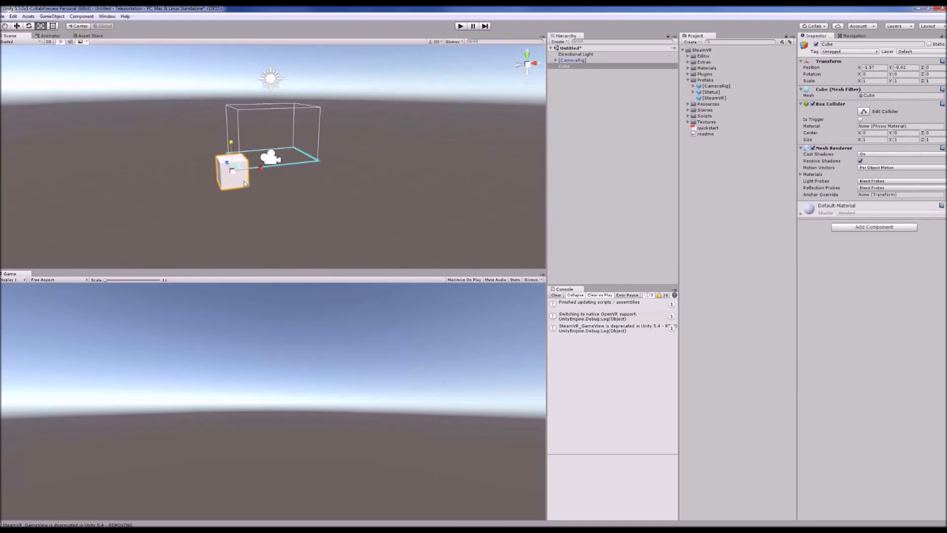
Stretch the cube into a wide floor, scaled to about 18 on X and about 10.8 on Z
{"action": "left_click_drag", "start_coordinate": [258, 169], "coordinate": [690, 143]}
{"action": "left_click_drag", "start_coordinate": [228, 191], "coordinate": [944, 169], "text": "alt"}
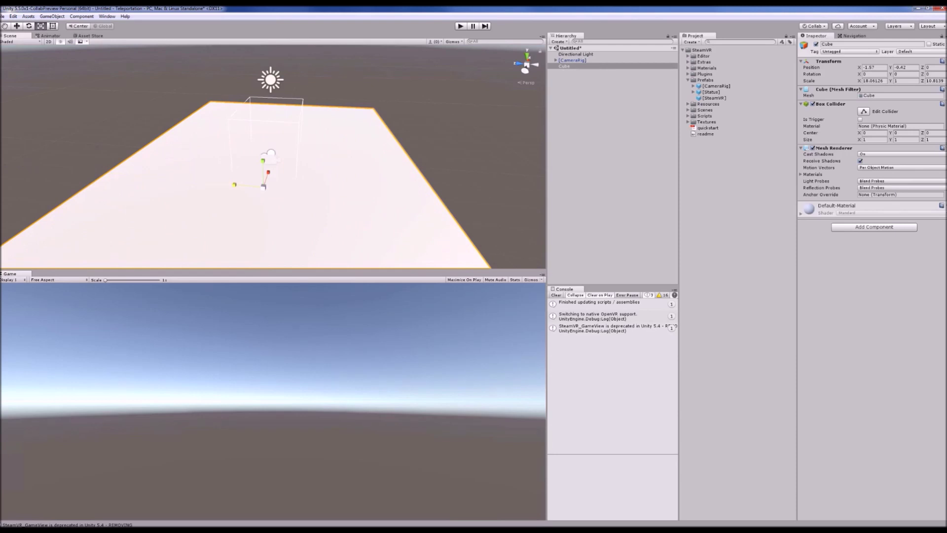
{"action": "left_click_drag", "start_coordinate": [444, 181], "coordinate": [273, 158], "text": "alt"}
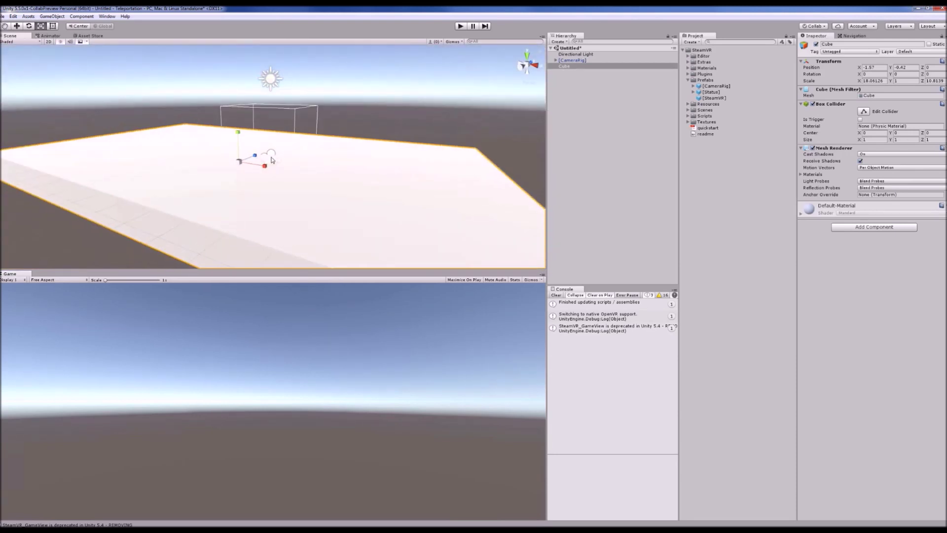
{"action": "left_click_drag", "start_coordinate": [379, 151], "coordinate": [263, 192], "text": "alt"}
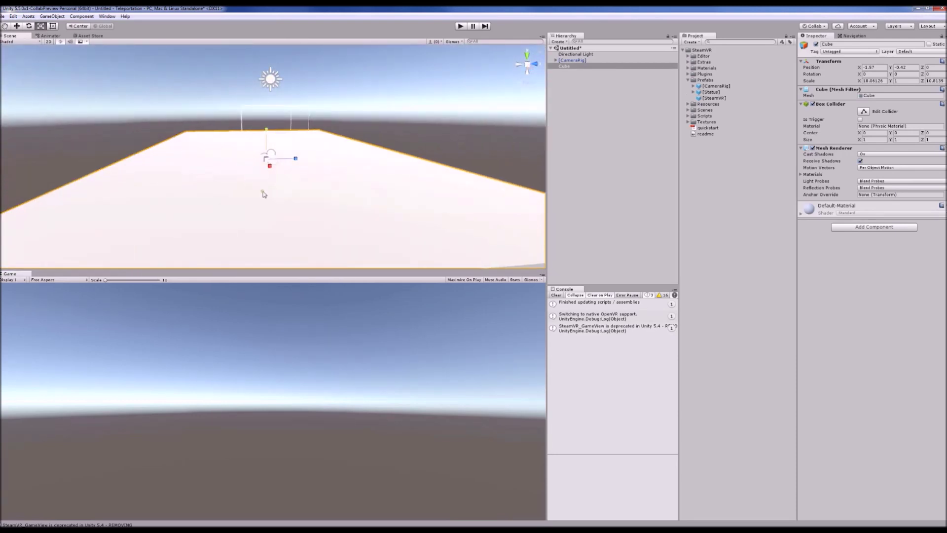
Create a material named Floor with the dots texture as its albedo map and apply it to the stretched cube
{"action": "left_click", "coordinate": [692, 42]}
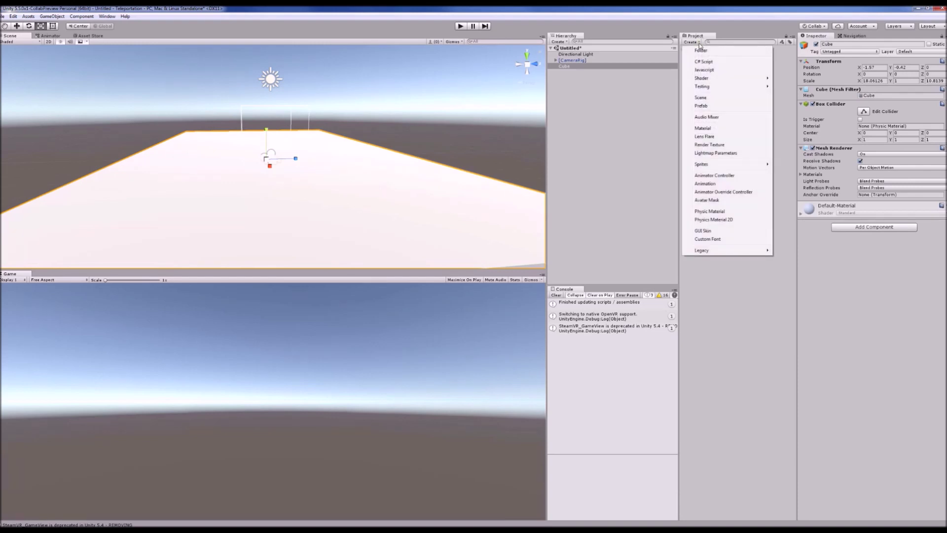
{"action": "left_click", "coordinate": [703, 128]}
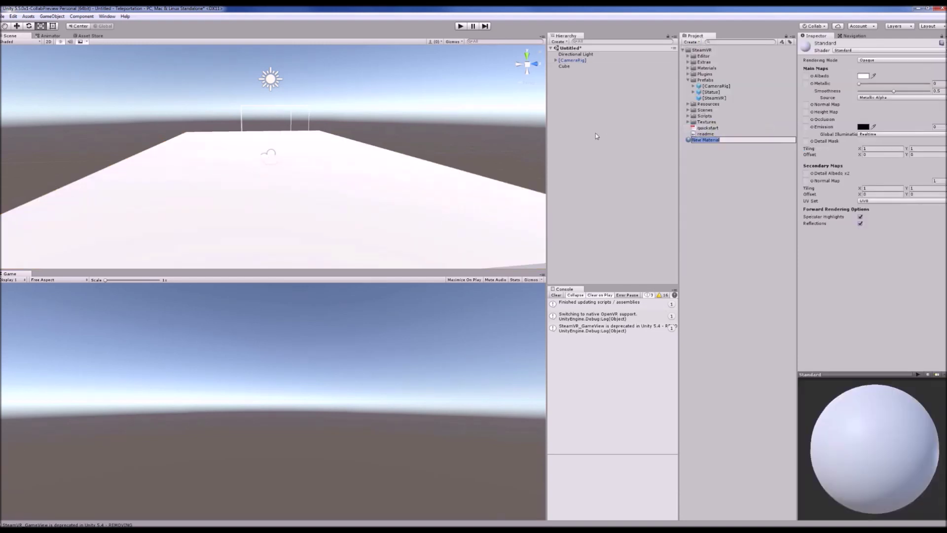
{"action": "type", "text": "Floor"}
{"action": "key", "text": "Return"}
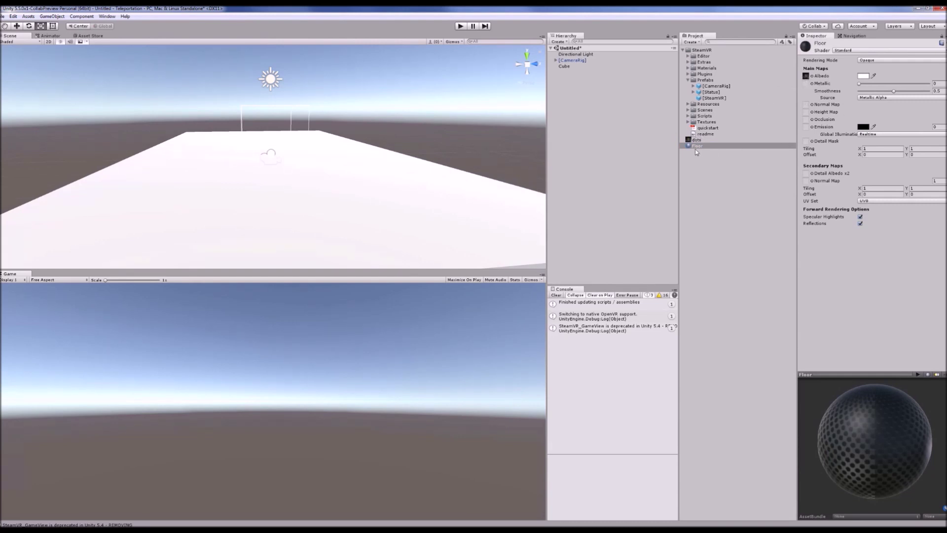
{"action": "left_click_drag", "start_coordinate": [697, 149], "coordinate": [349, 202]}
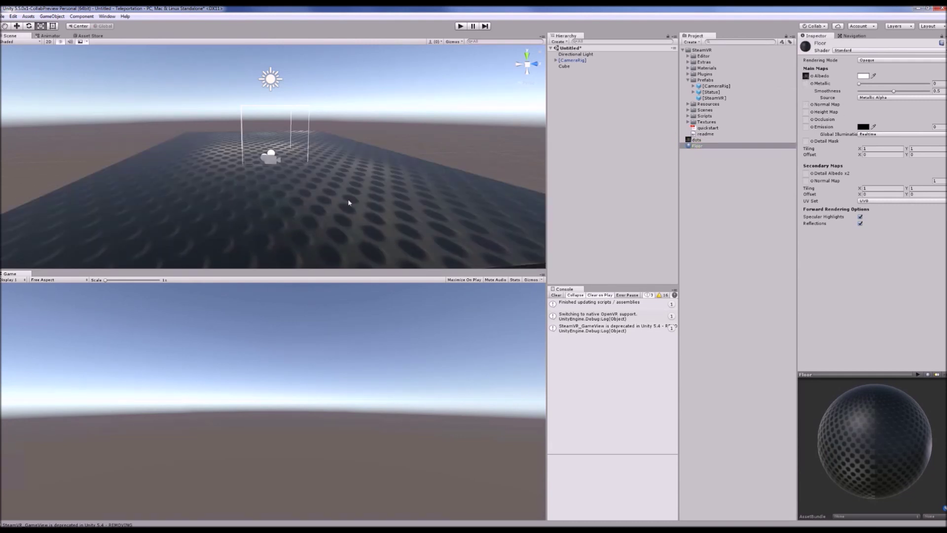
{"action": "double_click", "coordinate": [572, 60]}
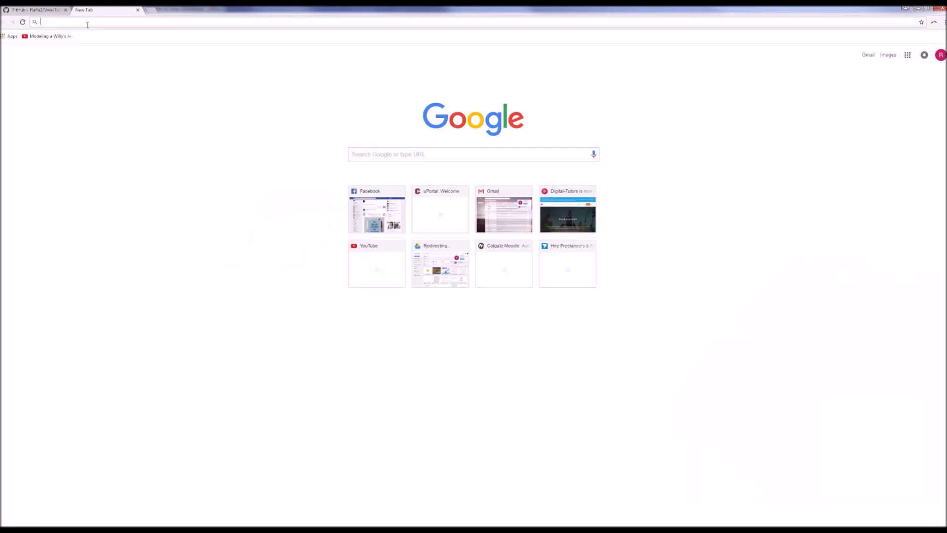
Switch to Chrome, search for "vive teleporter", and download the Vive-Teleporter GitHub repository as a ZIP
{"action": "type", "text": "vive teleporter"}
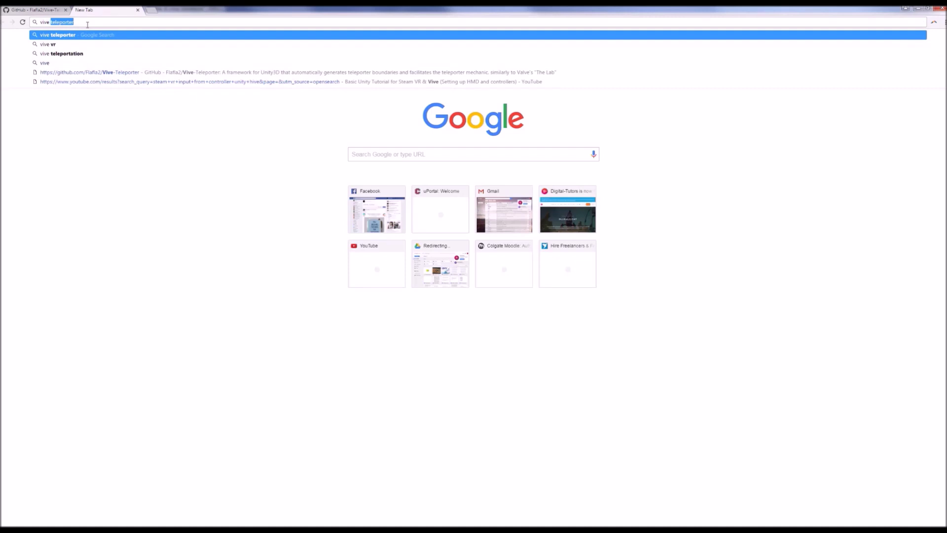
{"action": "key", "text": "Return"}
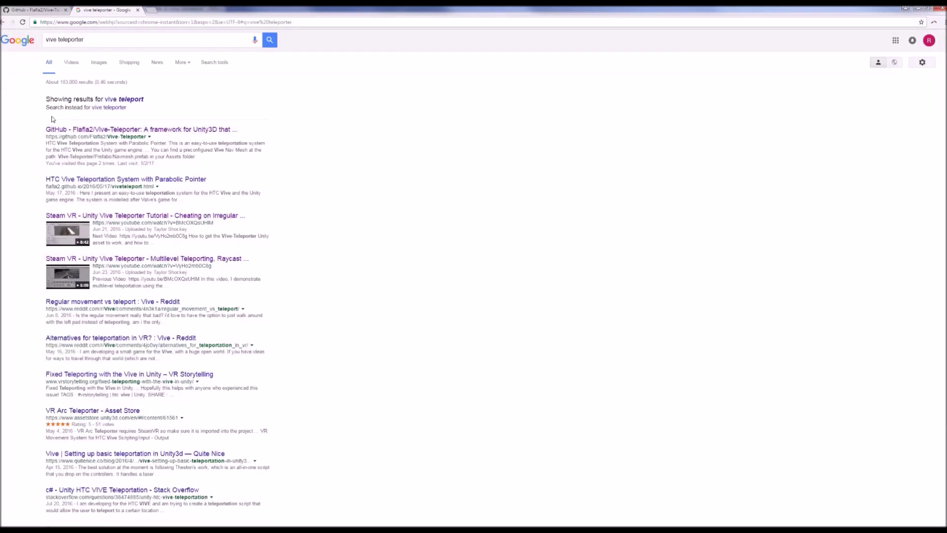
{"action": "left_click", "coordinate": [96, 131]}
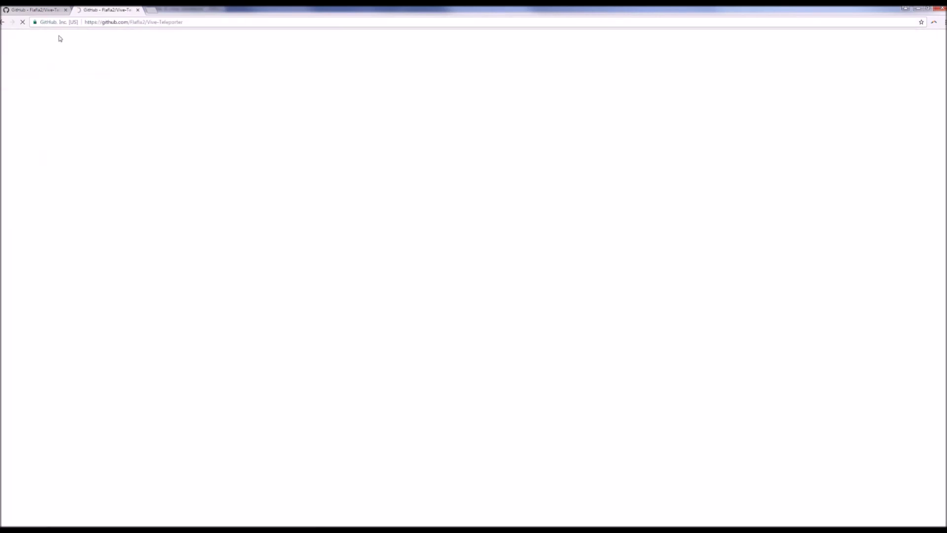
{"action": "left_click", "coordinate": [626, 159]}
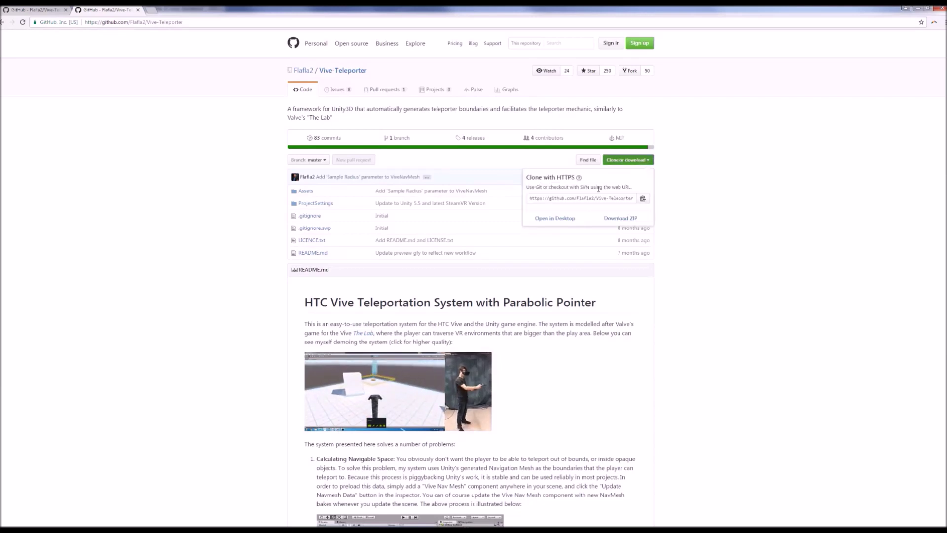
{"action": "left_click", "coordinate": [619, 218]}
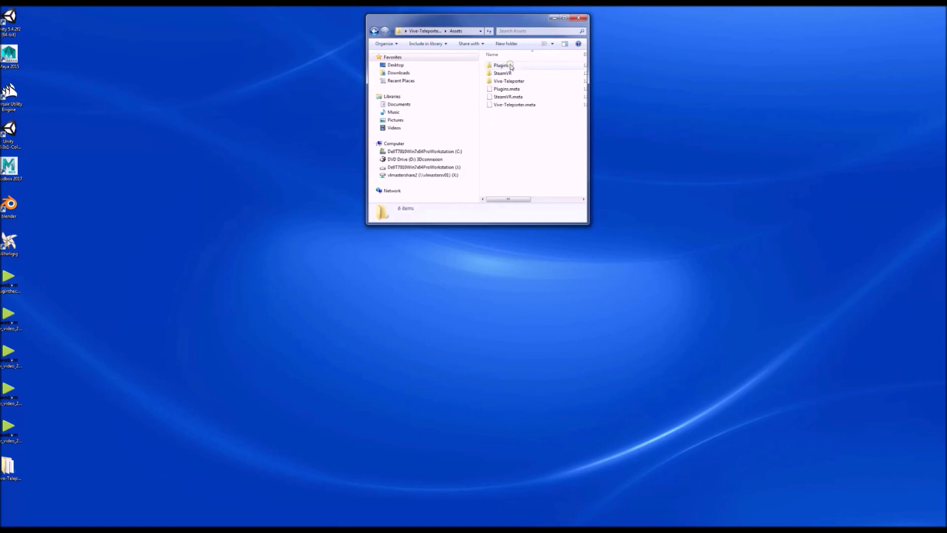
Import the Vive-Teleporter folder from the downloaded repository's Assets into the Unity project's assets
{"action": "left_click_drag", "start_coordinate": [512, 23], "coordinate": [463, 23]}
{"action": "left_click", "coordinate": [464, 81]}
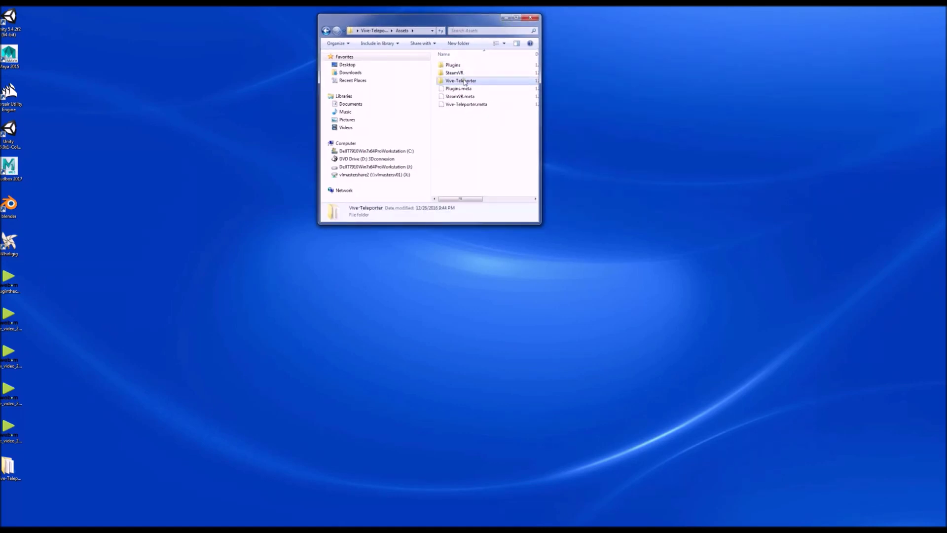
{"action": "left_click_drag", "start_coordinate": [464, 82], "coordinate": [217, 523]}
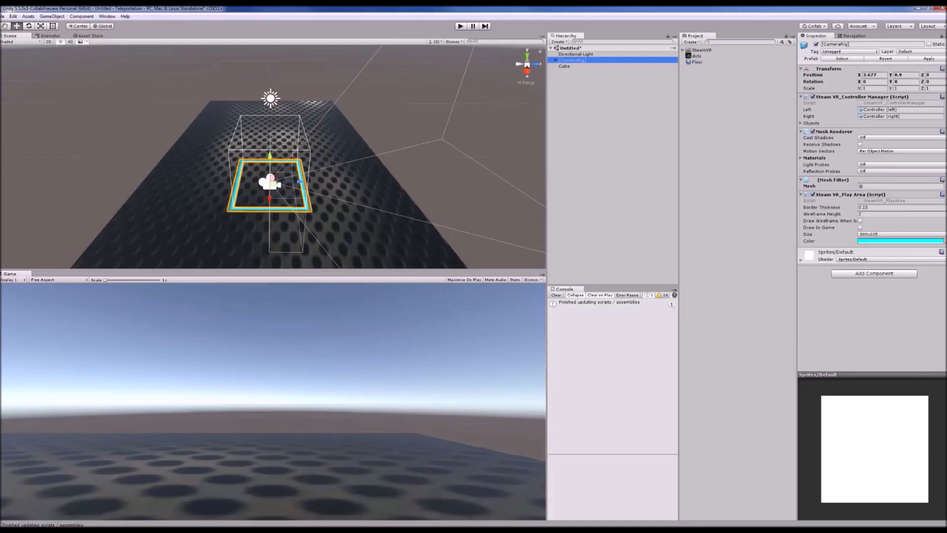
{"action": "left_click", "coordinate": [711, 178]}
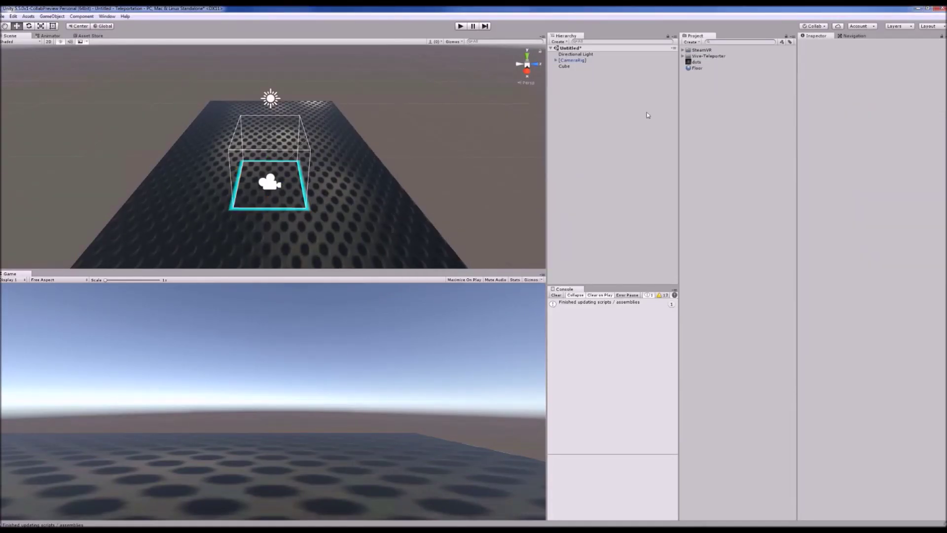
Add the Navmesh and Pointer prefabs from the Vive-Teleporter folder to the scene
{"action": "left_click", "coordinate": [695, 57]}
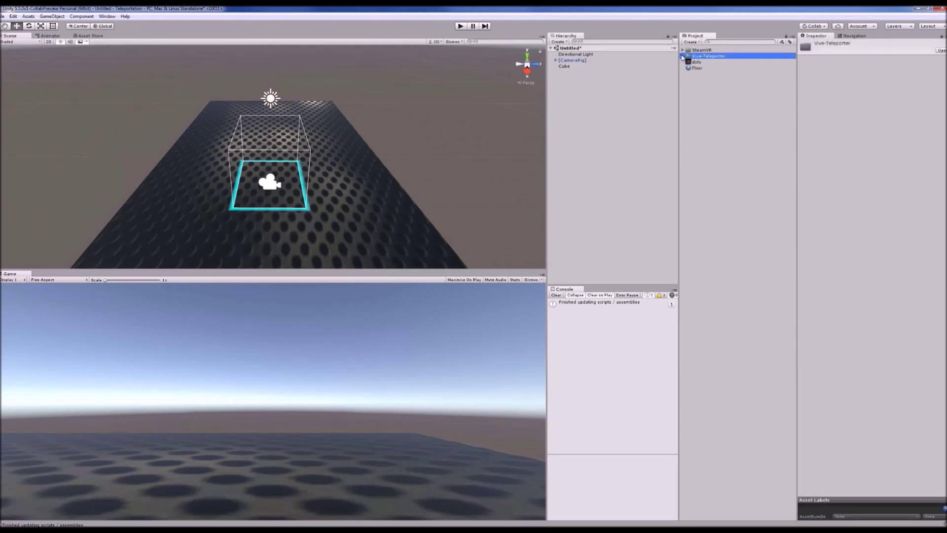
{"action": "left_click", "coordinate": [682, 57]}
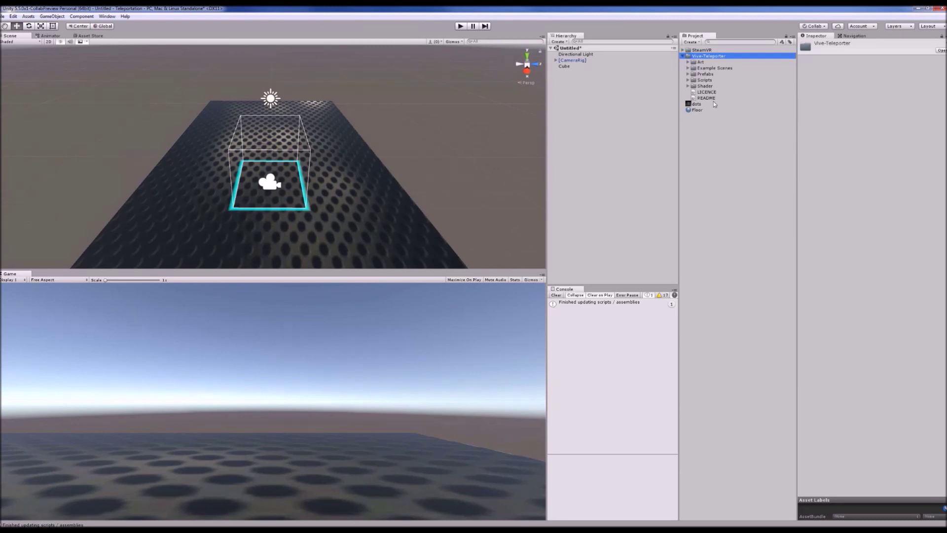
{"action": "left_click", "coordinate": [688, 74]}
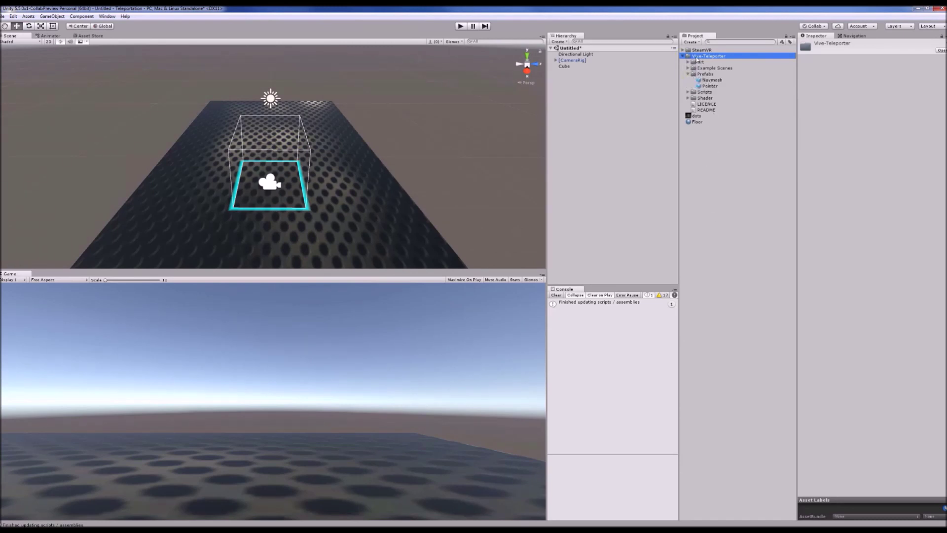
{"action": "left_click_drag", "start_coordinate": [711, 82], "coordinate": [570, 82]}
{"action": "left_click_drag", "start_coordinate": [712, 88], "coordinate": [596, 88]}
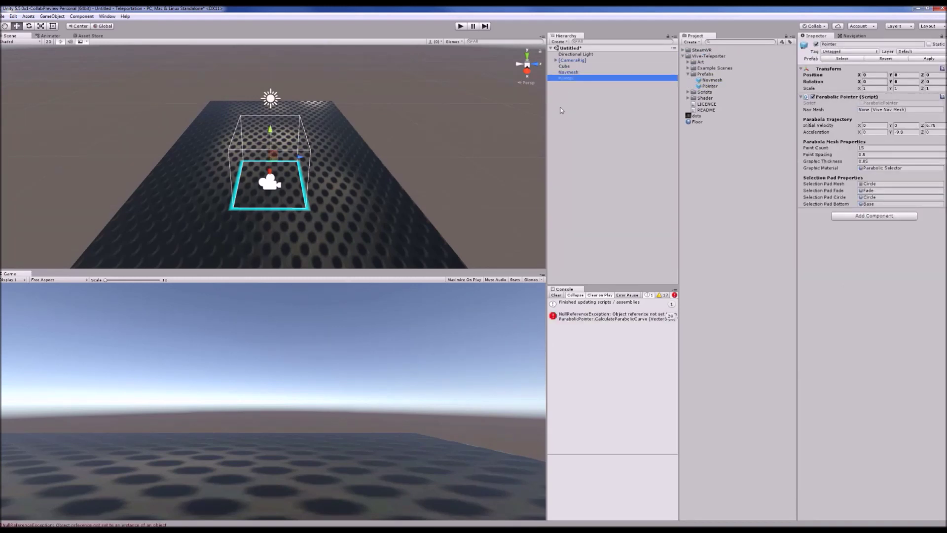
{"action": "left_click", "coordinate": [586, 72]}
{"action": "left_click", "coordinate": [581, 79]}
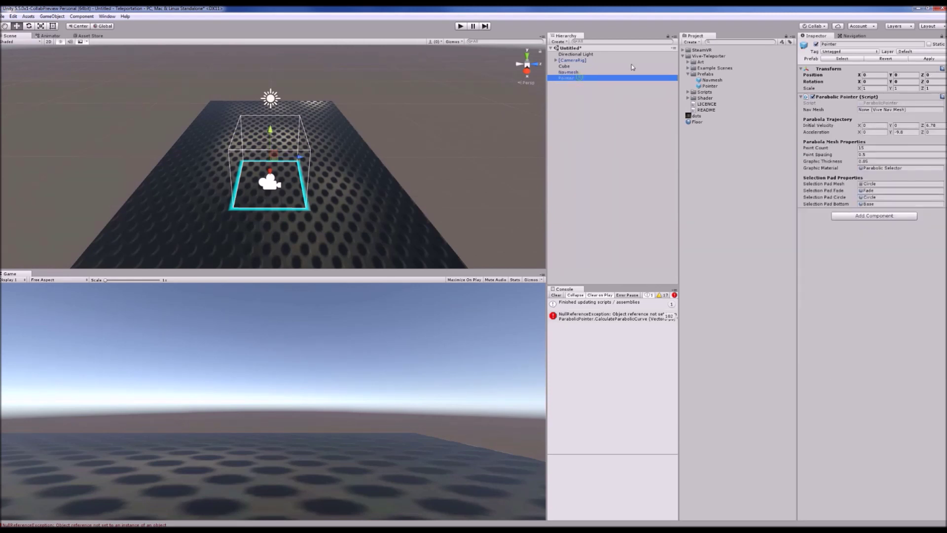
Attach the BorderRenderer and TeleportVive scripts to the camera rig's Camera (eye)
{"action": "left_click", "coordinate": [556, 60]}
{"action": "left_click", "coordinate": [561, 78]}
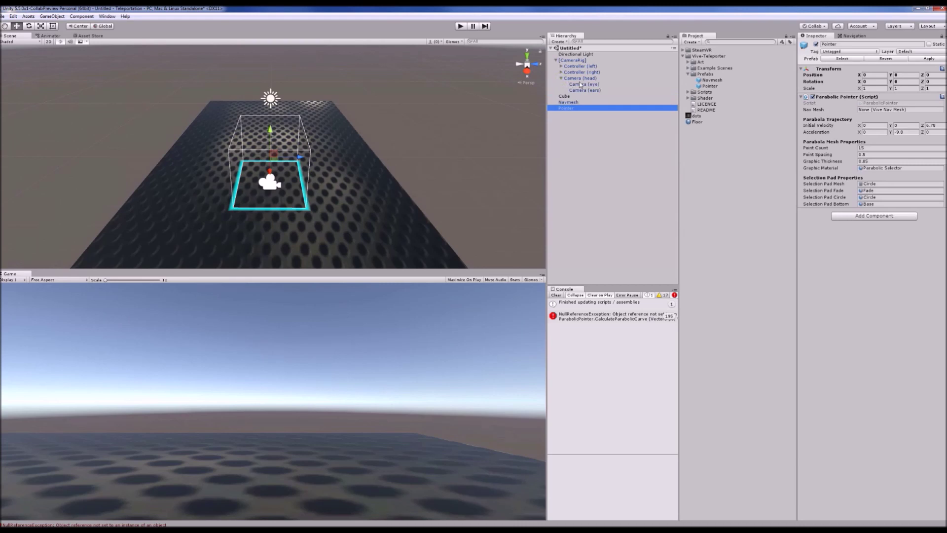
{"action": "left_click", "coordinate": [580, 85]}
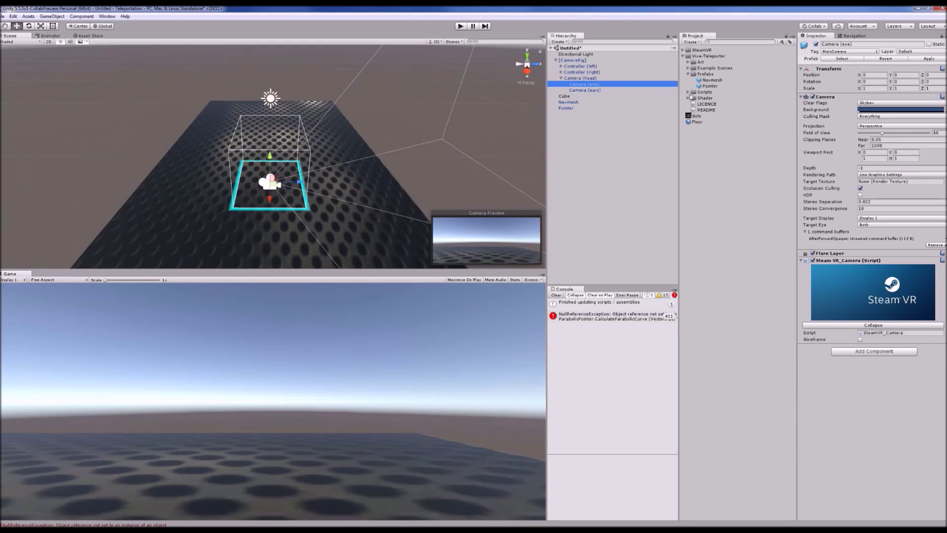
{"action": "left_click", "coordinate": [688, 92]}
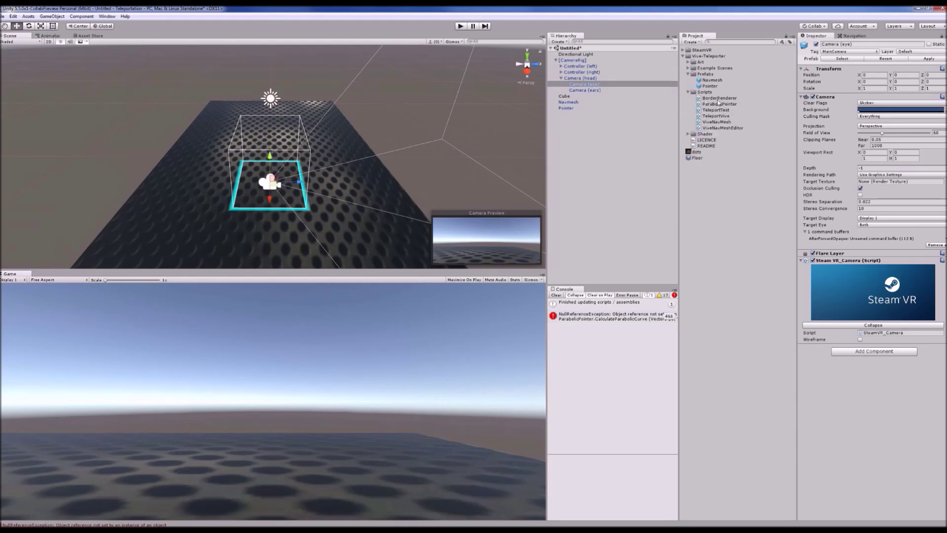
{"action": "left_click_drag", "start_coordinate": [710, 98], "coordinate": [848, 377]}
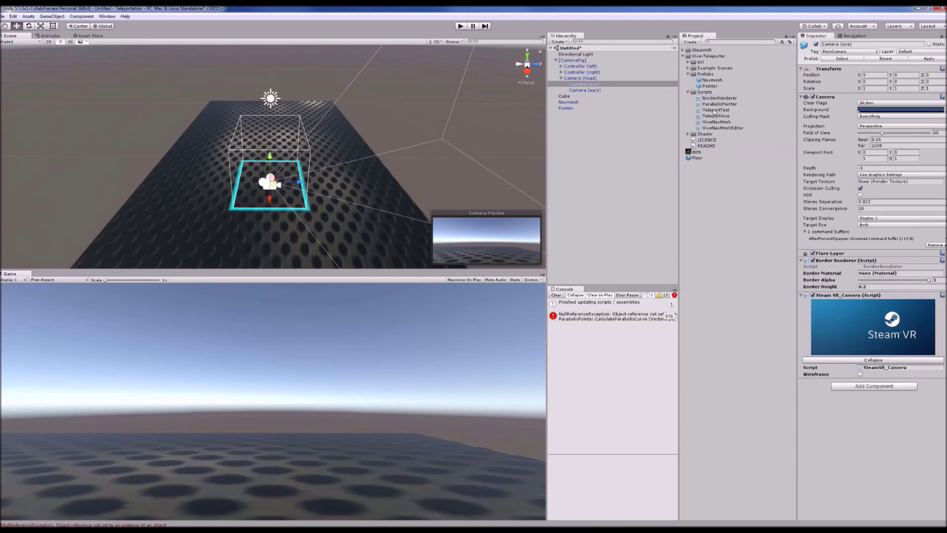
{"action": "left_click_drag", "start_coordinate": [716, 116], "coordinate": [862, 403]}
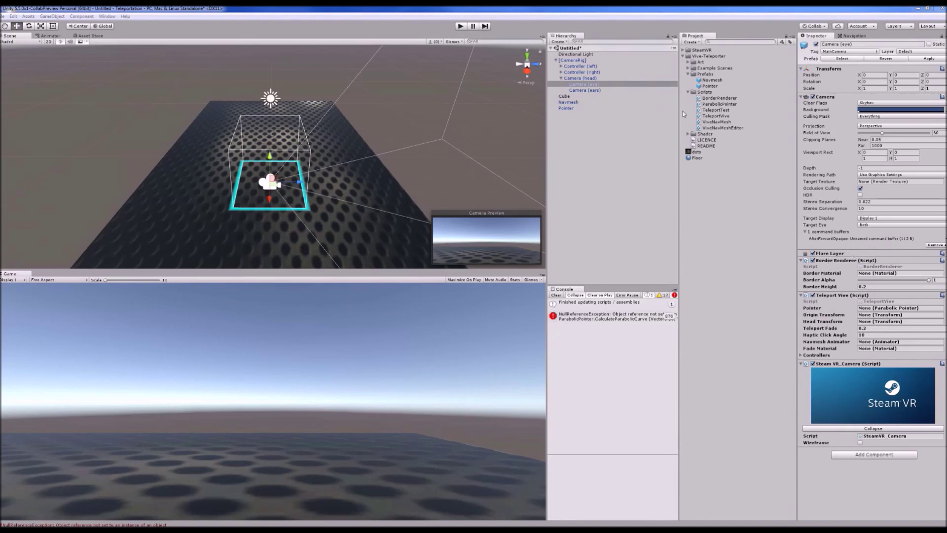
In Camera (eye)'s Teleport Vive script, assign Pointer as the pointer, [CameraRig] as origin transform and Camera (head) as head transform
{"action": "left_click_drag", "start_coordinate": [567, 108], "coordinate": [887, 312]}
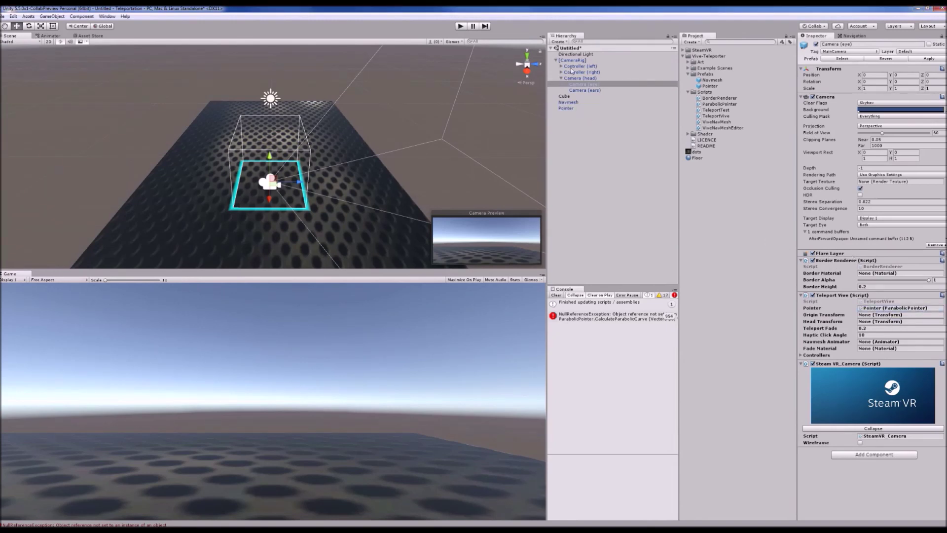
{"action": "left_click_drag", "start_coordinate": [707, 208], "coordinate": [868, 317]}
{"action": "left_click_drag", "start_coordinate": [578, 79], "coordinate": [883, 325]}
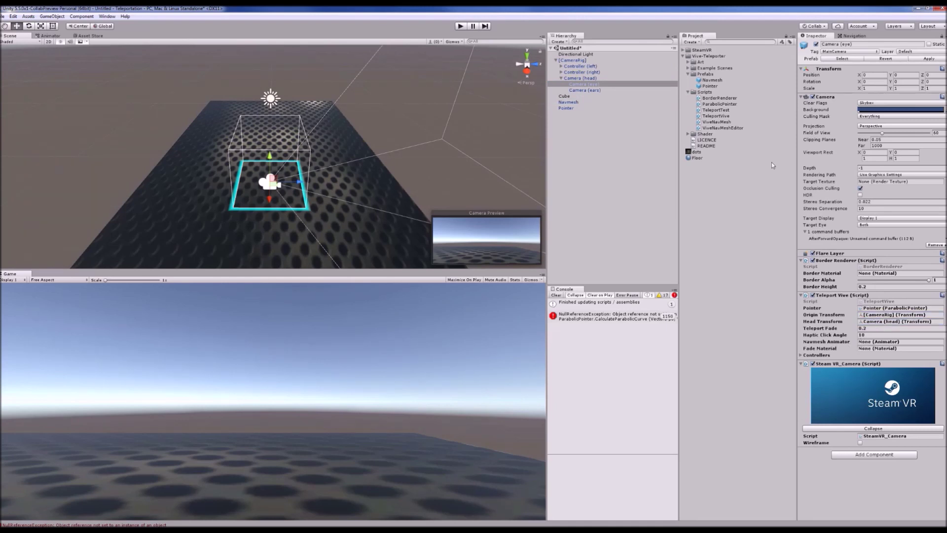
Assign the scene's Navmesh as the Teleport Vive script's navmesh animator and the FadeBlack material as its fade material
{"action": "left_click_drag", "start_coordinate": [571, 102], "coordinate": [876, 346]}
{"action": "left_click", "coordinate": [688, 63]}
{"action": "left_click", "coordinate": [693, 68]}
{"action": "left_click_drag", "start_coordinate": [718, 80], "coordinate": [871, 350]}
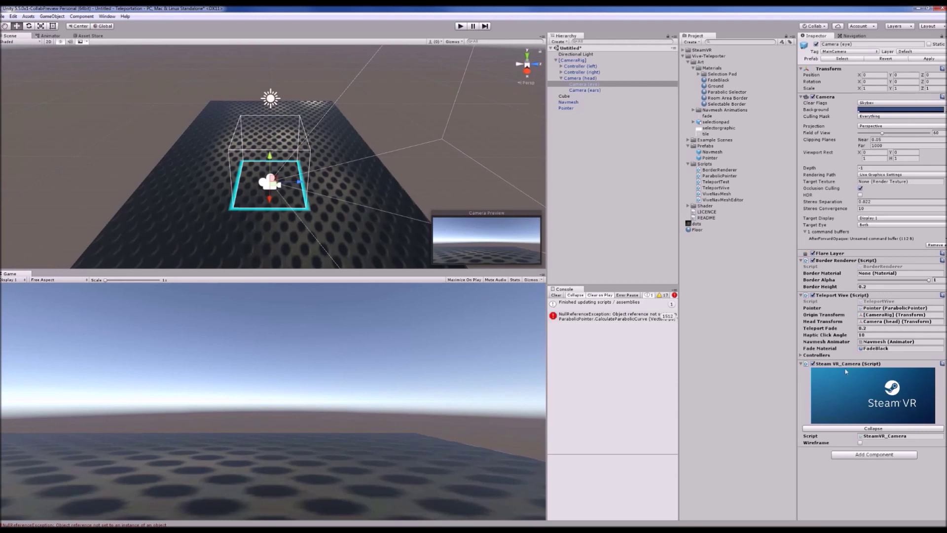
Assign the scene's Navmesh object as the nav mesh of the Pointer's Parabolic Pointer script
{"action": "left_click", "coordinate": [568, 102]}
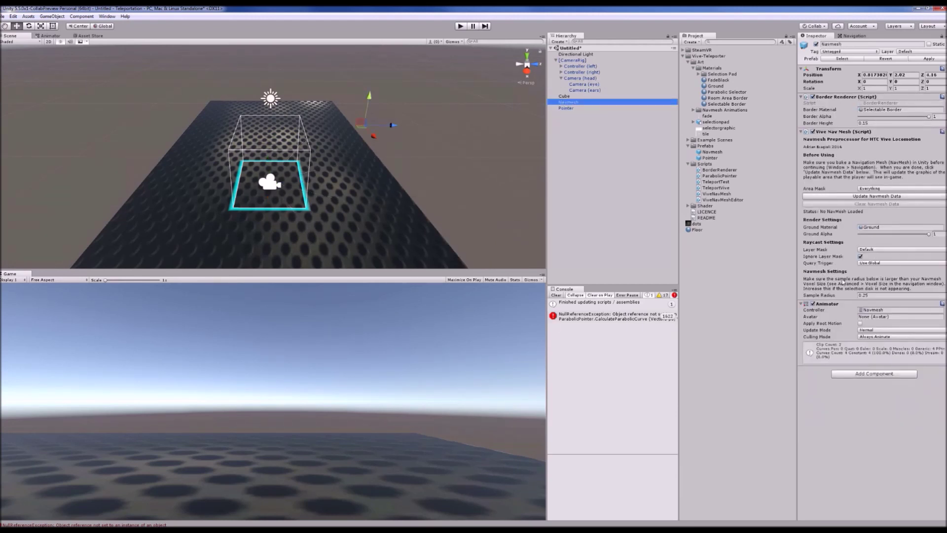
{"action": "left_click", "coordinate": [580, 108]}
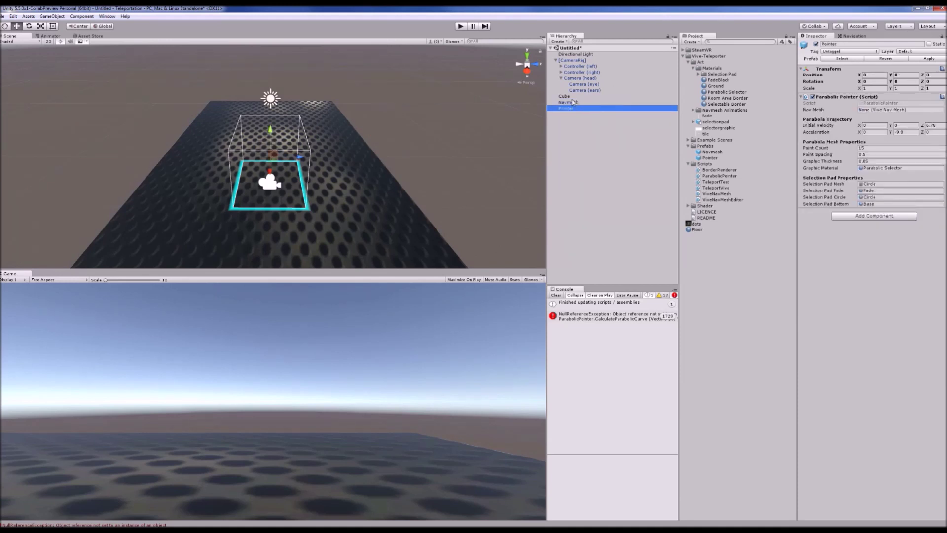
{"action": "left_click_drag", "start_coordinate": [572, 102], "coordinate": [877, 115]}
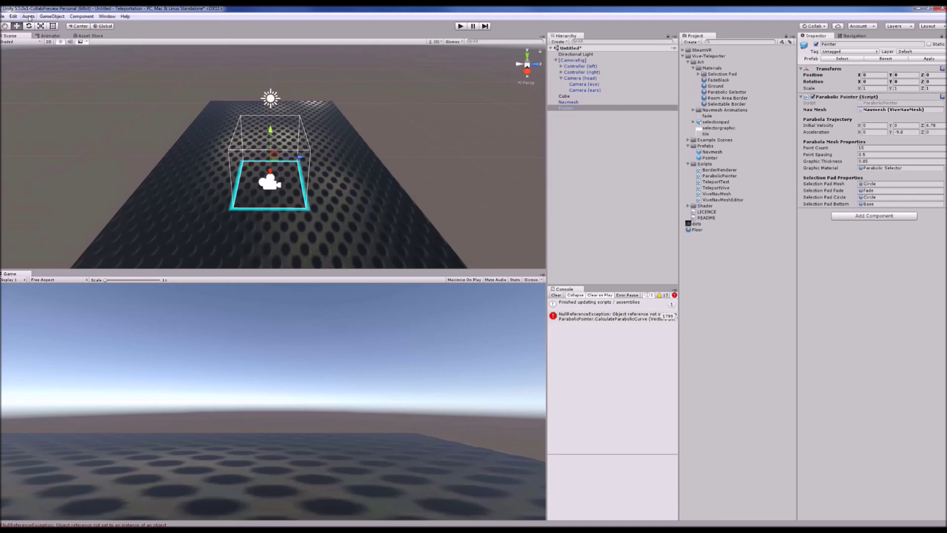
Open the Navigation settings and mark the floor cube as Navigation Static
{"action": "left_click", "coordinate": [104, 18]}
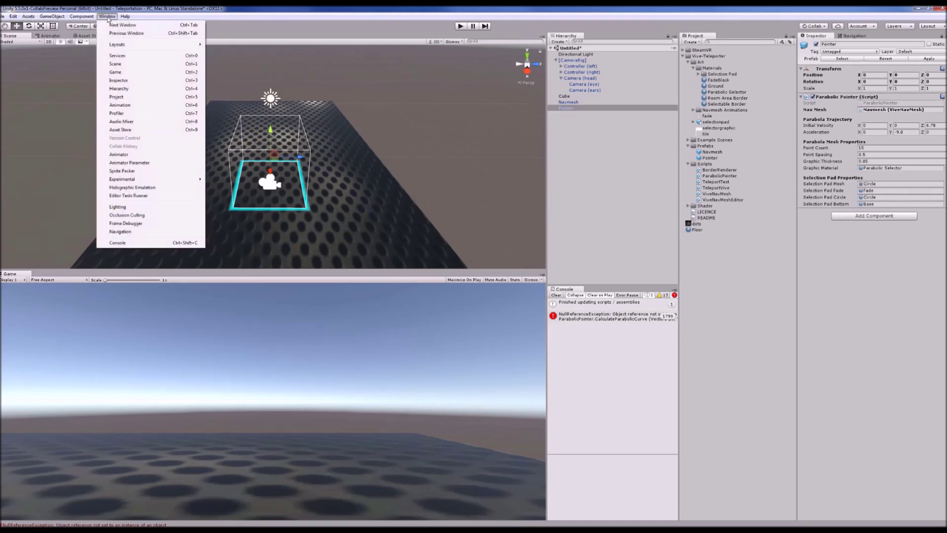
{"action": "mouse_move", "coordinate": [79, 17]}
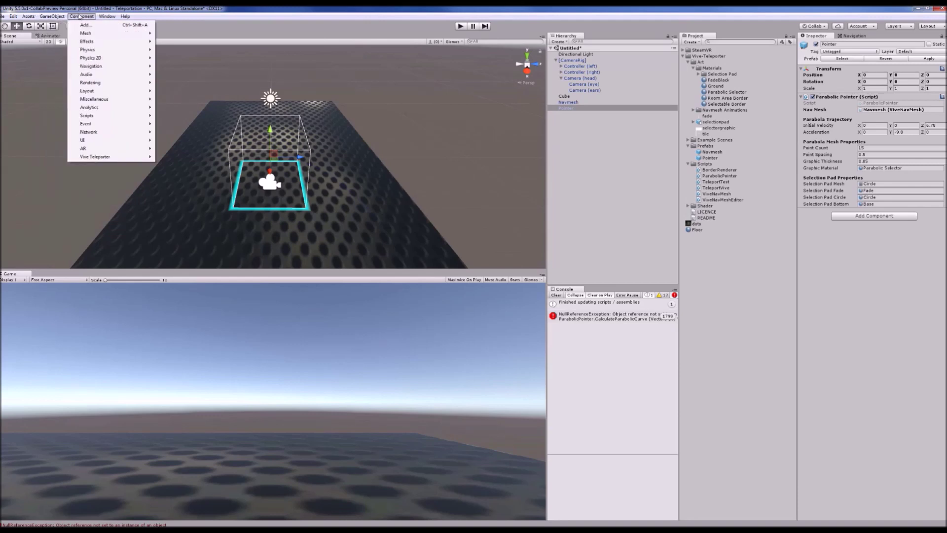
{"action": "mouse_move", "coordinate": [94, 66]}
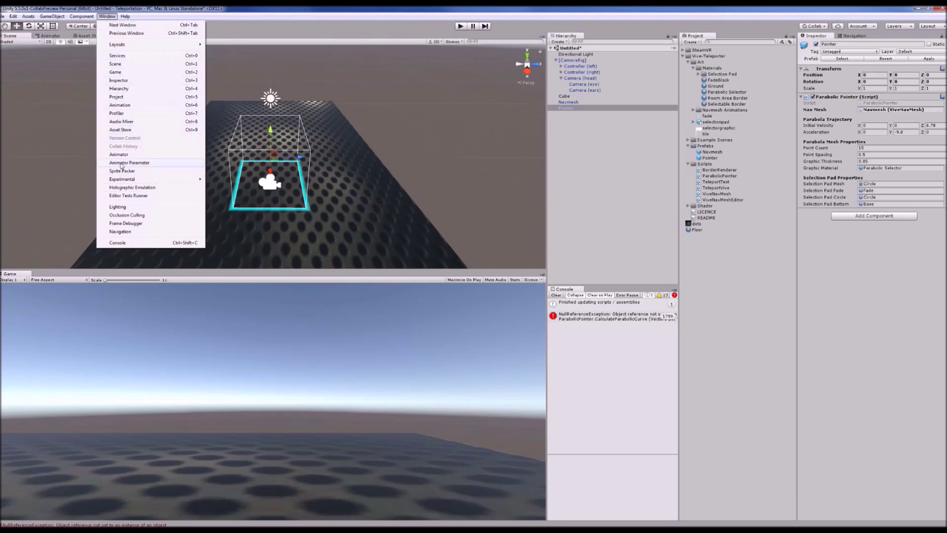
{"action": "left_click", "coordinate": [126, 232]}
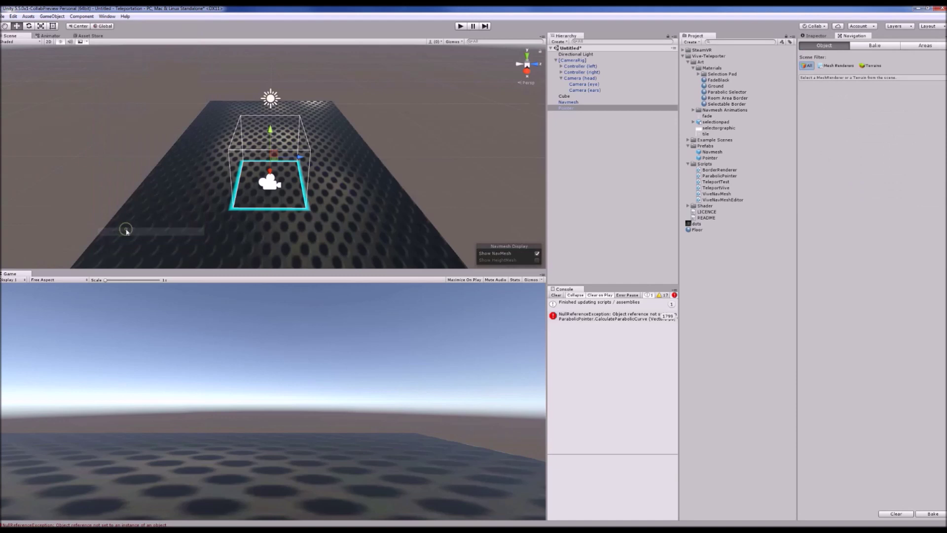
{"action": "left_click", "coordinate": [360, 194]}
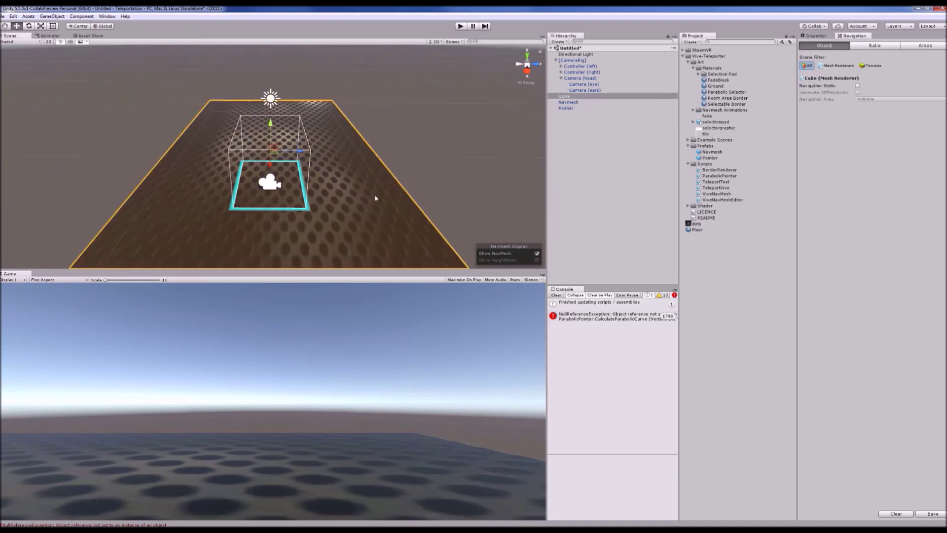
{"action": "left_click", "coordinate": [857, 86]}
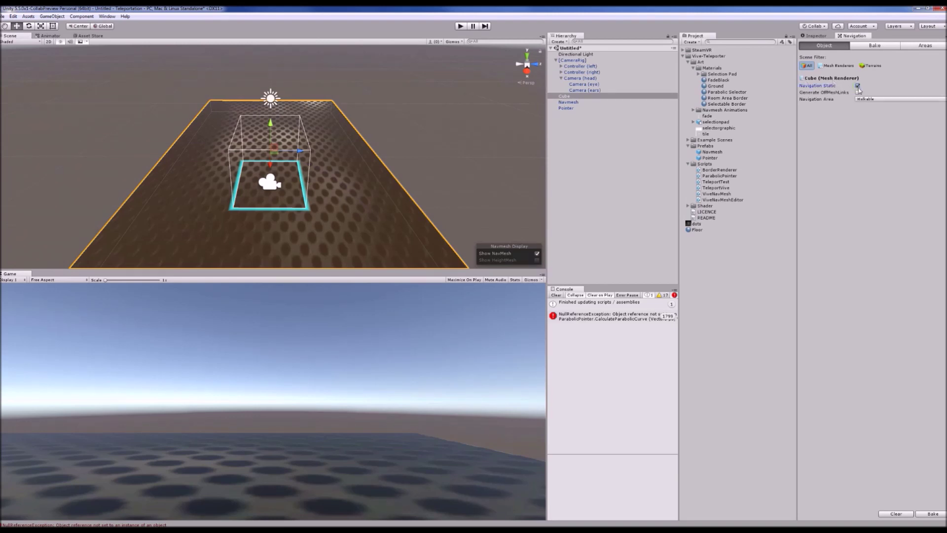
Bake the navigation mesh for the floor, saving the scene as "tele" in the project's Assets folder
{"action": "left_click", "coordinate": [932, 515]}
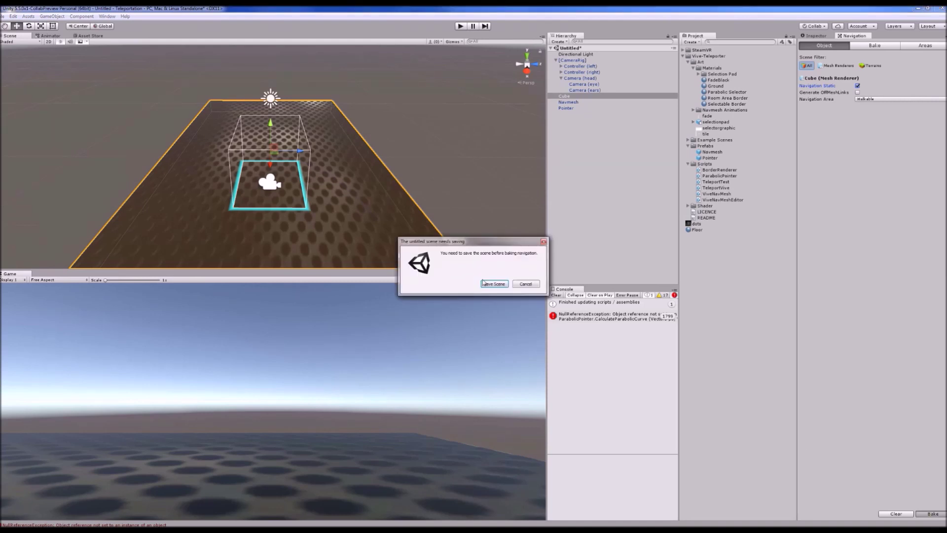
{"action": "left_click", "coordinate": [494, 285]}
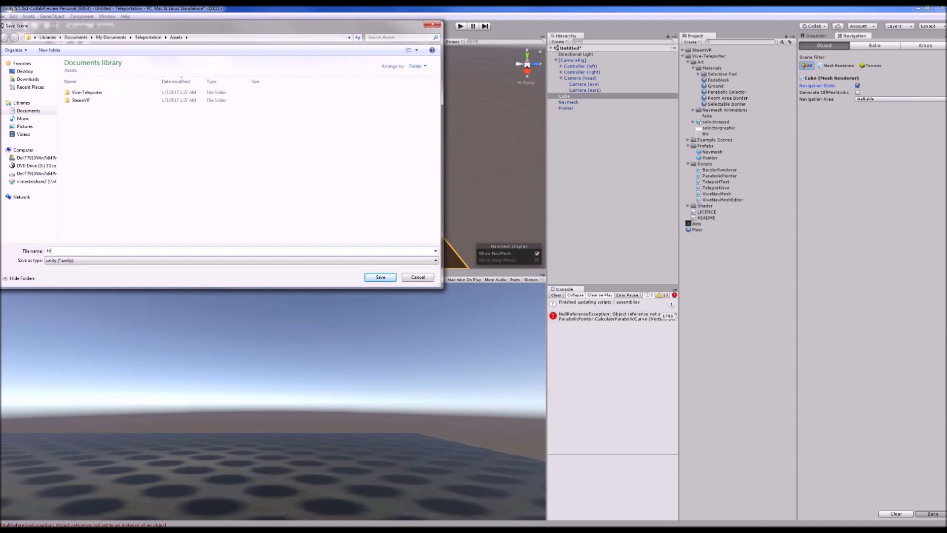
{"action": "type", "text": "tele"}
{"action": "key", "text": "Return"}
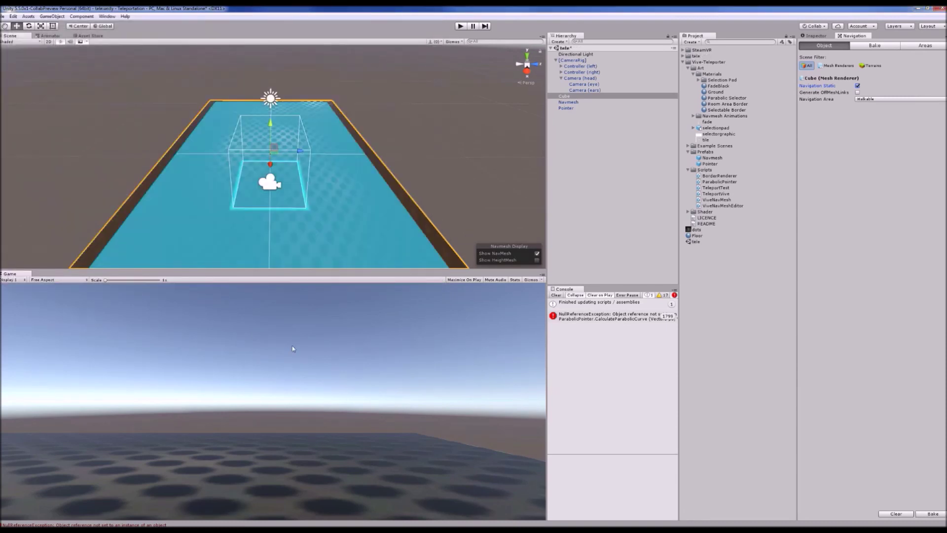
{"action": "left_click", "coordinate": [933, 514]}
{"action": "left_click", "coordinate": [570, 102]}
{"action": "left_click", "coordinate": [573, 96]}
{"action": "left_click", "coordinate": [574, 109]}
{"action": "left_click", "coordinate": [574, 97]}
{"action": "left_click", "coordinate": [574, 103]}
{"action": "left_click", "coordinate": [580, 77]}
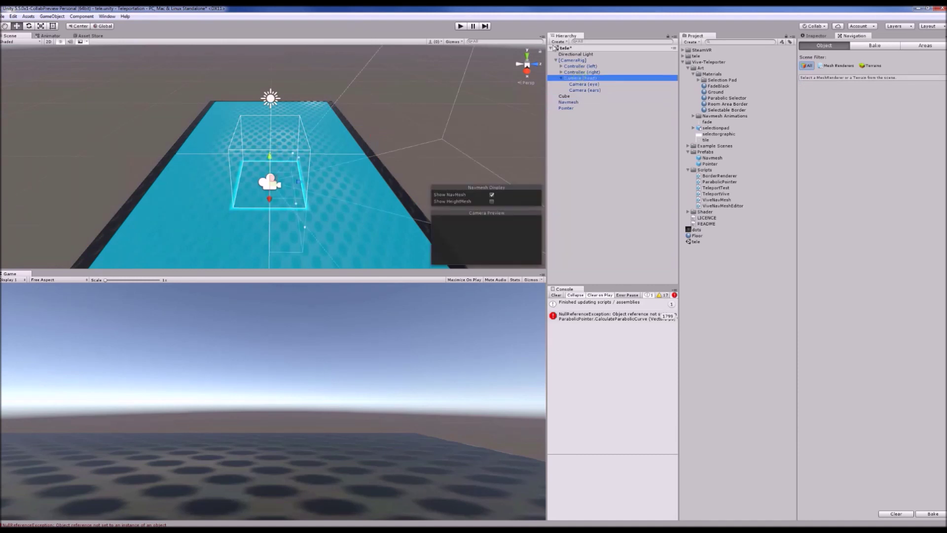
{"action": "double_click", "coordinate": [584, 73]}
Add the Steam VR_Tracked Controller component to the camera rig's Controller (left)
{"action": "left_click", "coordinate": [584, 66]}
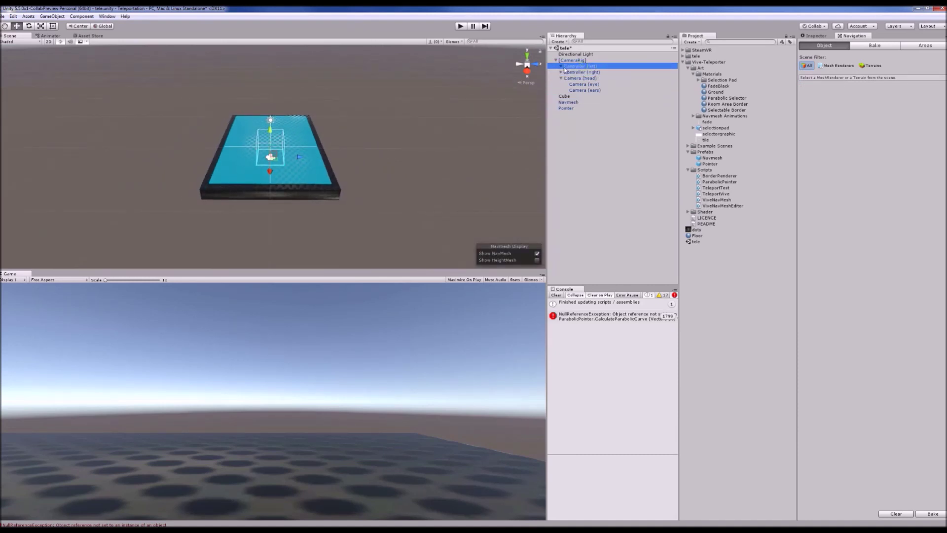
{"action": "left_click", "coordinate": [817, 38]}
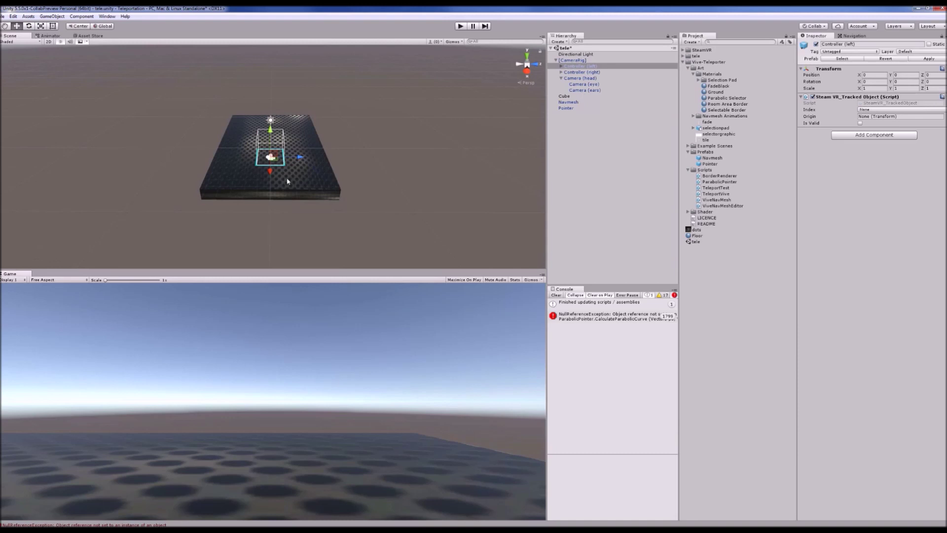
{"action": "scroll", "coordinate": [288, 181], "scroll_direction": "up", "scroll_amount": 2}
{"action": "left_click", "coordinate": [866, 134]}
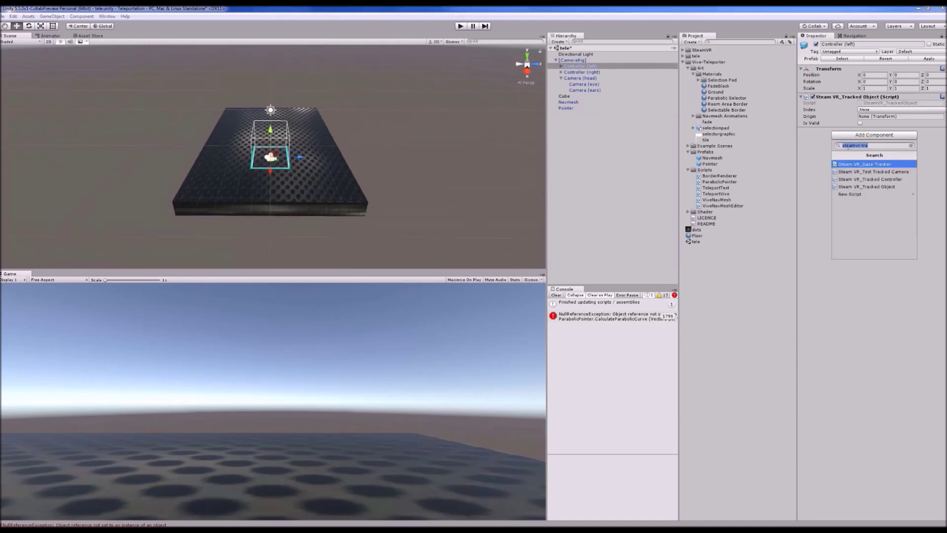
{"action": "type", "text": "steamvr tra"}
{"action": "key", "text": "Down"}
{"action": "key", "text": "Down"}
{"action": "key", "text": "Return"}
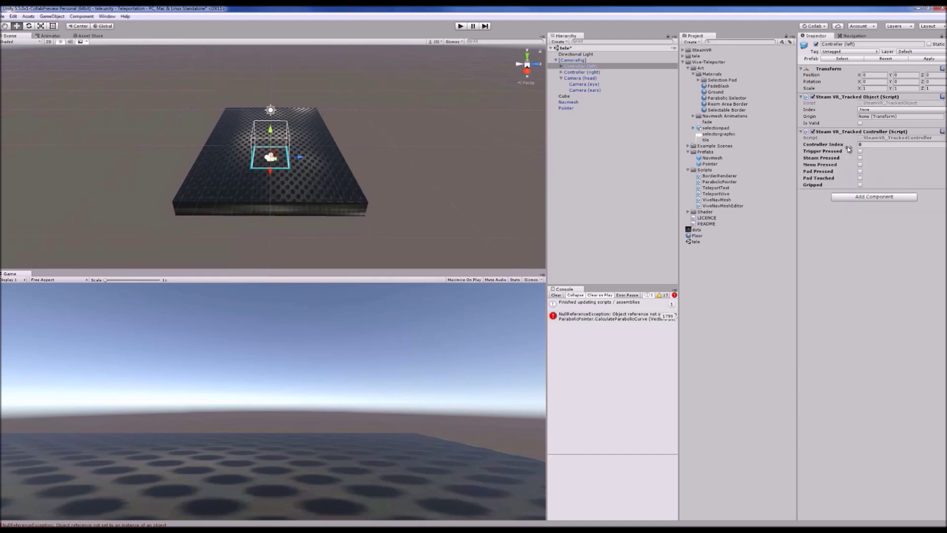
Add the Steam VR_Tracked Controller component to the camera rig's Controller (right)
{"action": "left_click", "coordinate": [581, 72]}
{"action": "left_click", "coordinate": [859, 136]}
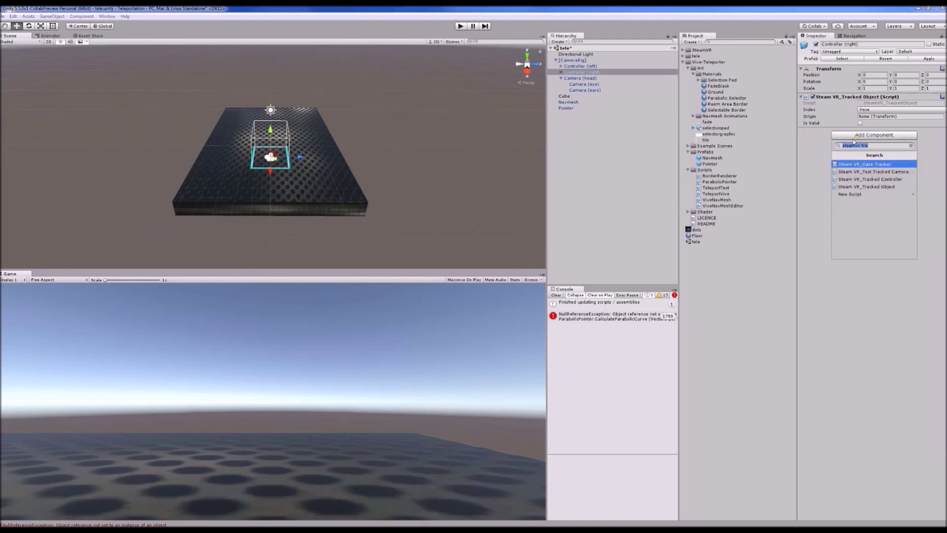
{"action": "type", "text": "steamvr c"}
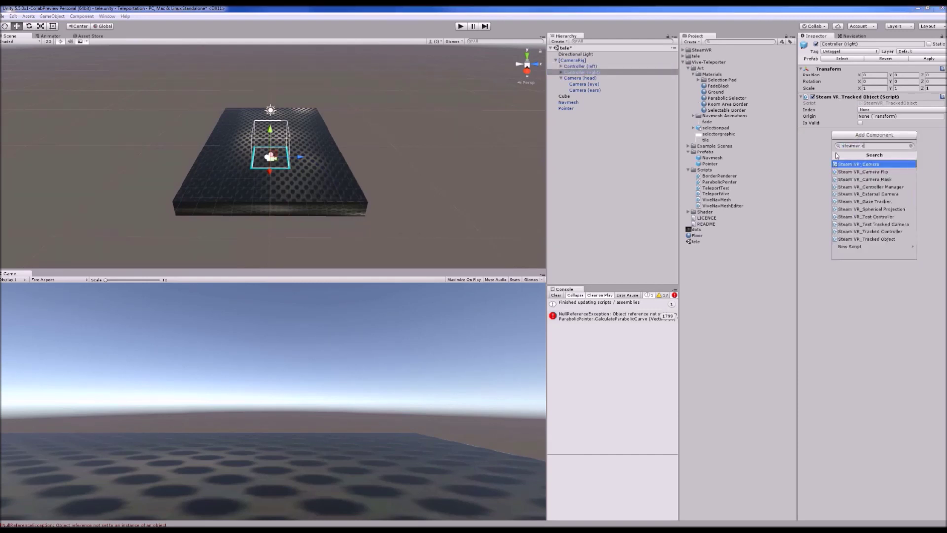
{"action": "type", "text": "ontroller right"}
{"action": "key", "text": "BackSpace"}
{"action": "key", "text": "BackSpace"}
{"action": "key", "text": "BackSpace"}
{"action": "key", "text": "Down"}
{"action": "key", "text": "Down"}
{"action": "key", "text": "Return"}
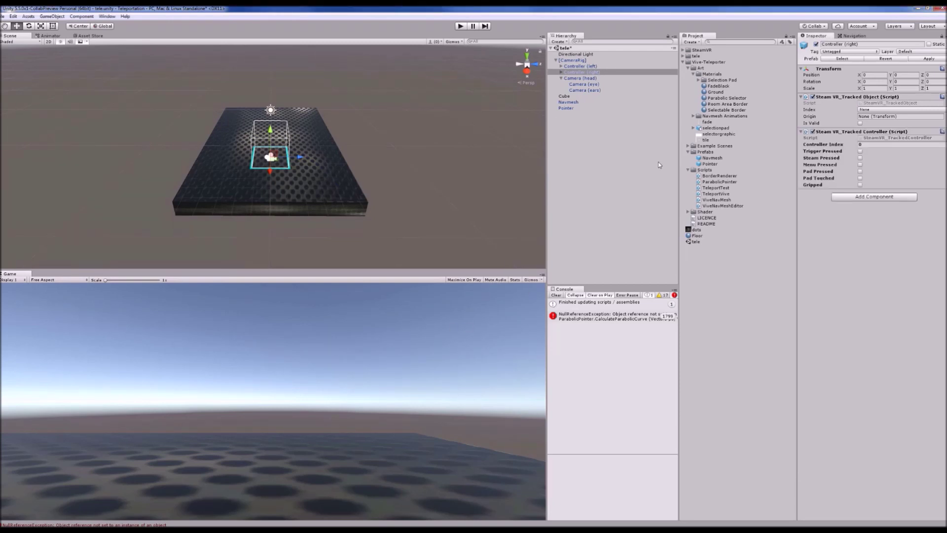
Set the size of the Controllers array in the Camera (eye)'s Teleport Vive script to 2
{"action": "left_click", "coordinate": [581, 84]}
{"action": "left_click", "coordinate": [580, 78]}
{"action": "left_click", "coordinate": [579, 73]}
{"action": "left_click", "coordinate": [583, 84]}
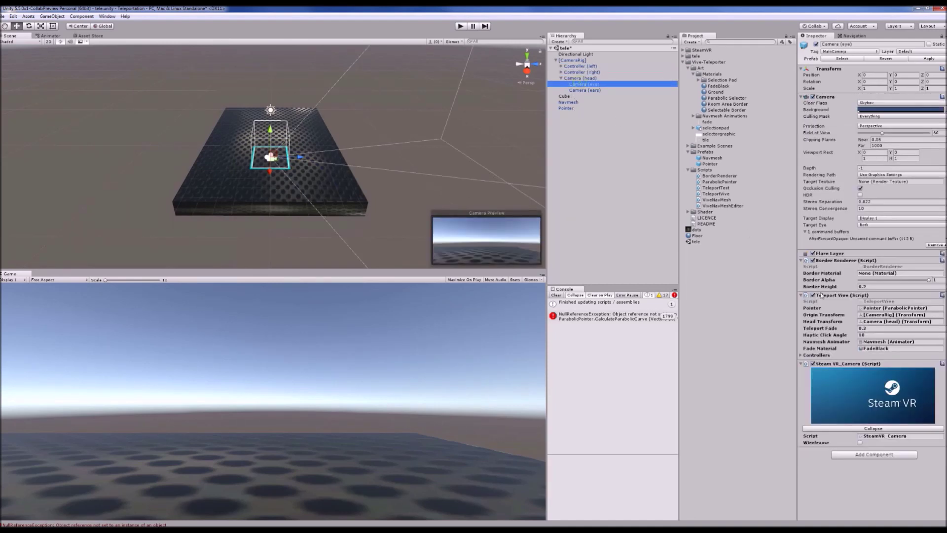
{"action": "left_click", "coordinate": [802, 355]}
{"action": "left_click", "coordinate": [849, 364]}
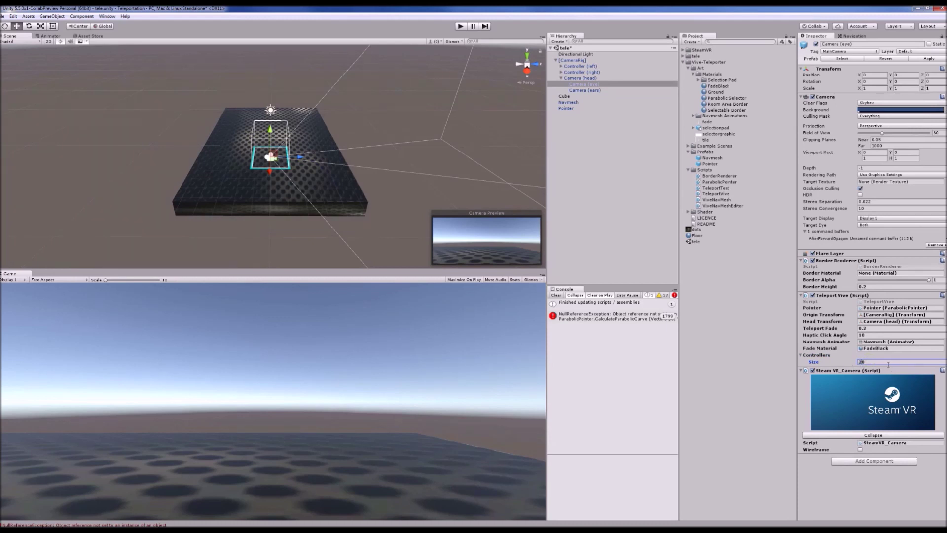
{"action": "type", "text": "2"}
{"action": "key", "text": "Return"}
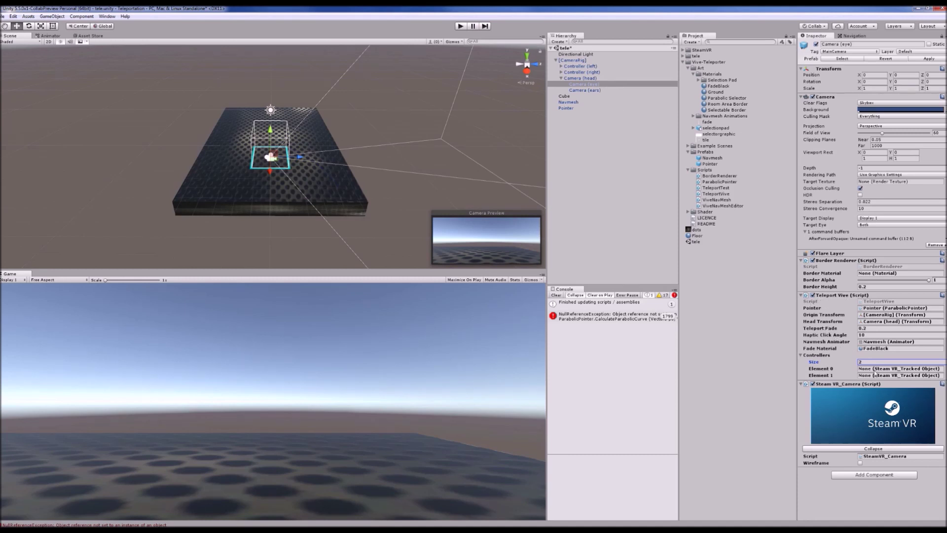
Assign Controller (left) to Element 0 and Controller (right) to Element 1 of the Teleport Vive script's Controllers array
{"action": "left_click_drag", "start_coordinate": [579, 69], "coordinate": [899, 375]}
{"action": "left_click_drag", "start_coordinate": [585, 76], "coordinate": [891, 373]}
{"action": "left_click", "coordinate": [800, 355]}
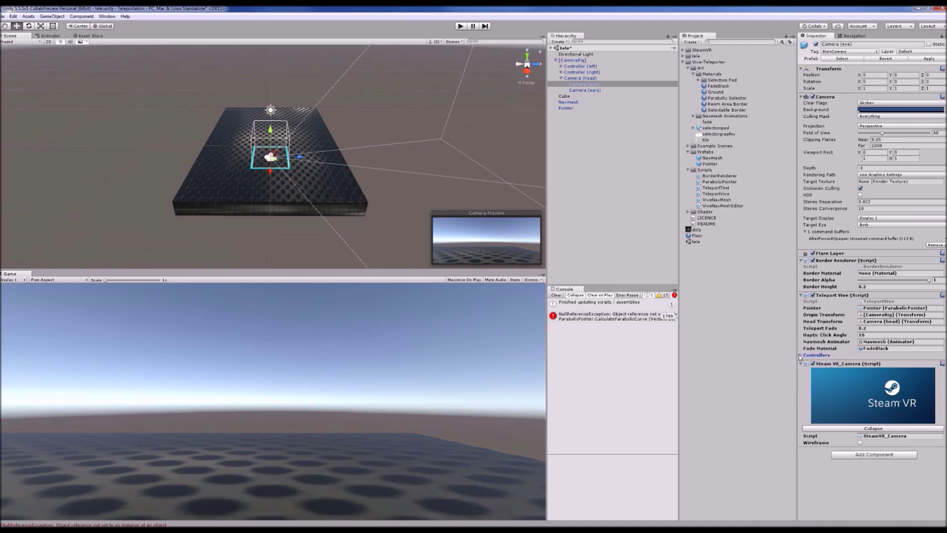
Enable Maximize On Play for the Game view and run the scene with Camera (eye) selected
{"action": "left_click", "coordinate": [567, 102]}
{"action": "left_click", "coordinate": [564, 96]}
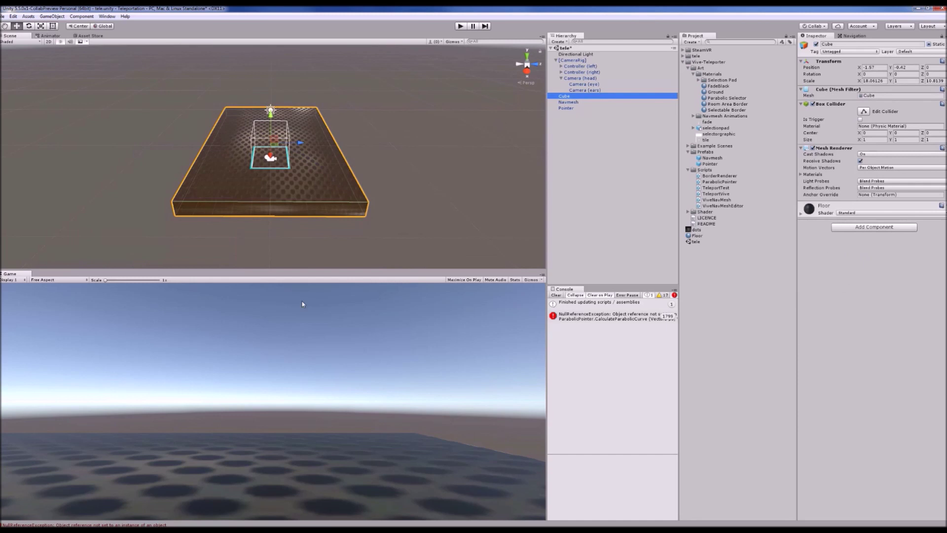
{"action": "left_click", "coordinate": [458, 292]}
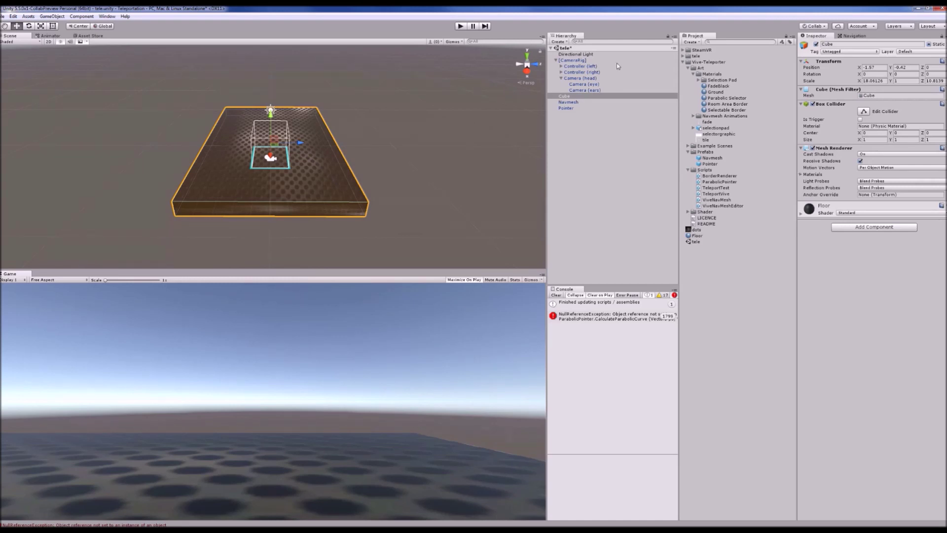
{"action": "left_click", "coordinate": [584, 84]}
{"action": "left_click", "coordinate": [459, 27]}
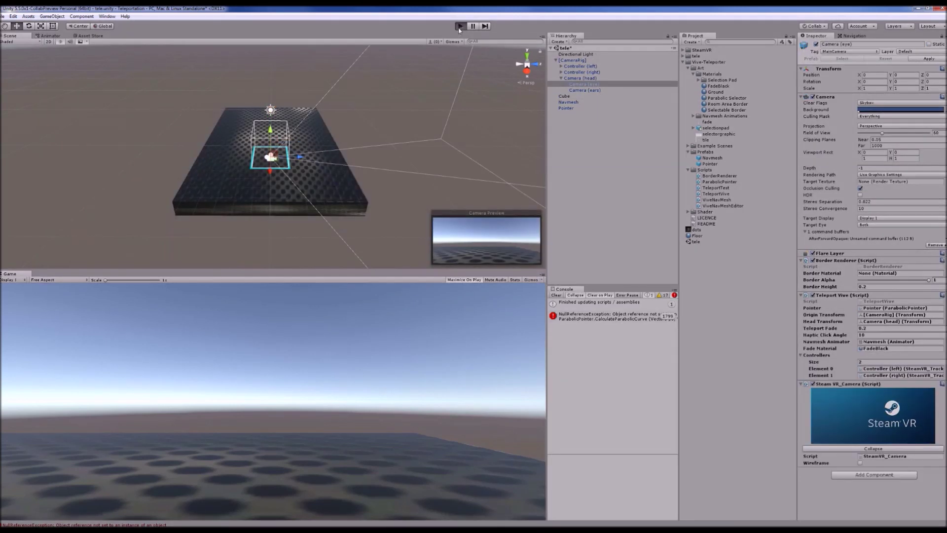